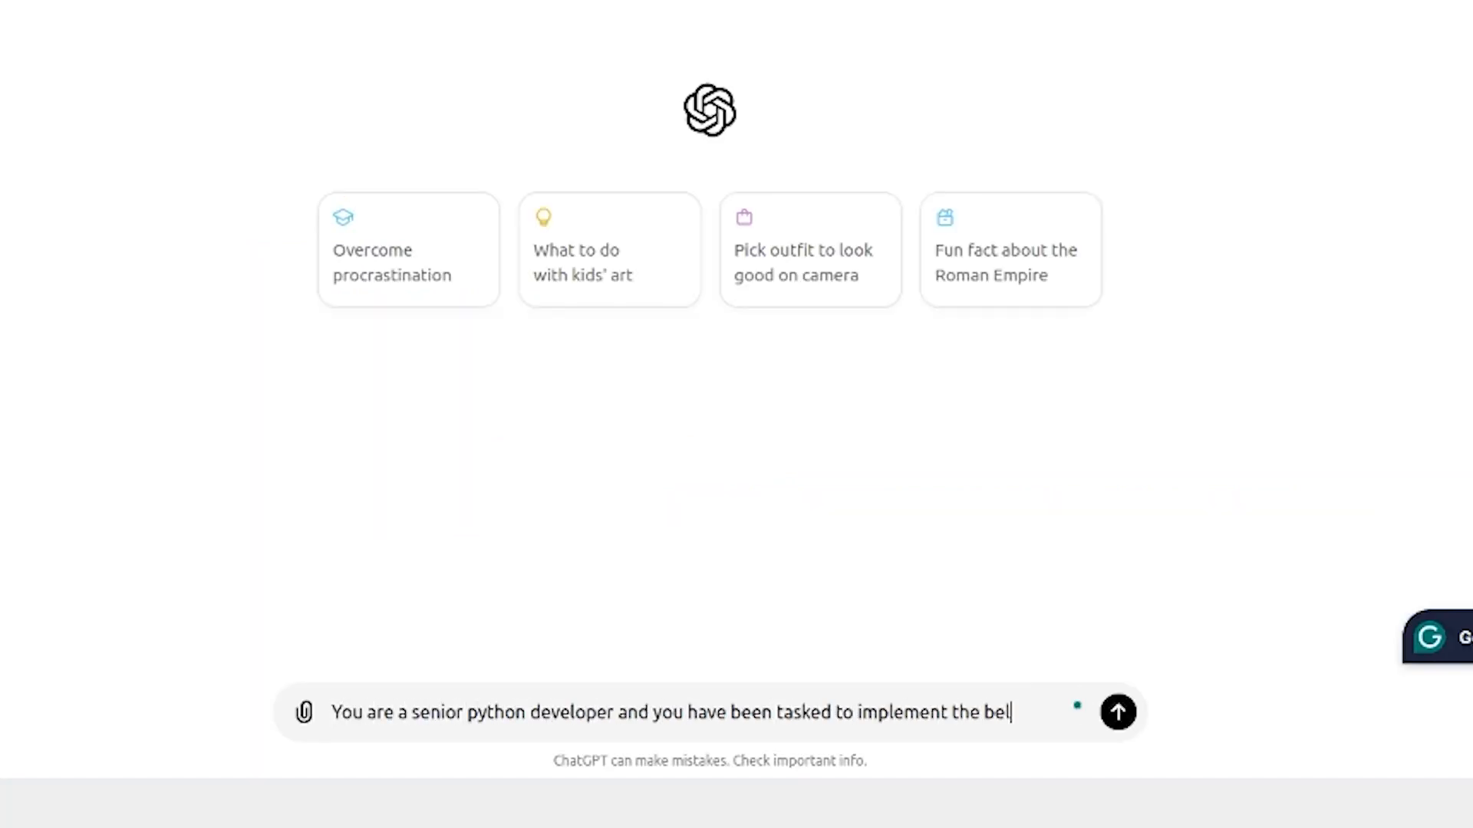
Finish the prompt's opening with "implement the below business scenarios:" and select the customer lifecycle scenario's PlantUML source in the wiki page
{"action": "type", "text": "elow business scenarios:"}
{"action": "key", "text": "shift+Return"}
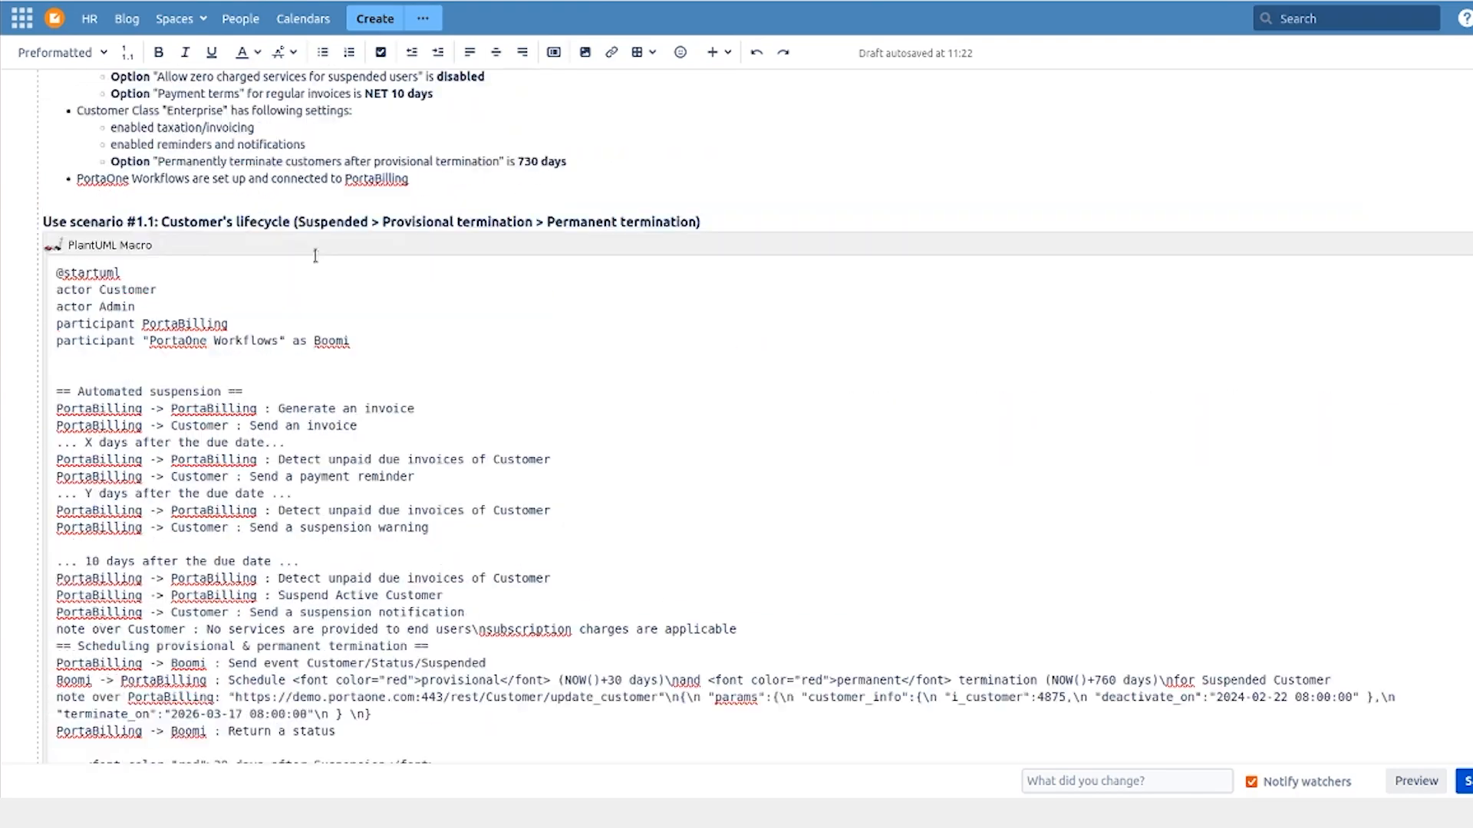
{"action": "scroll", "coordinate": [284, 422], "scroll_direction": "down", "scroll_amount": 4}
{"action": "left_click_drag", "start_coordinate": [284, 423], "coordinate": [284, 548]}
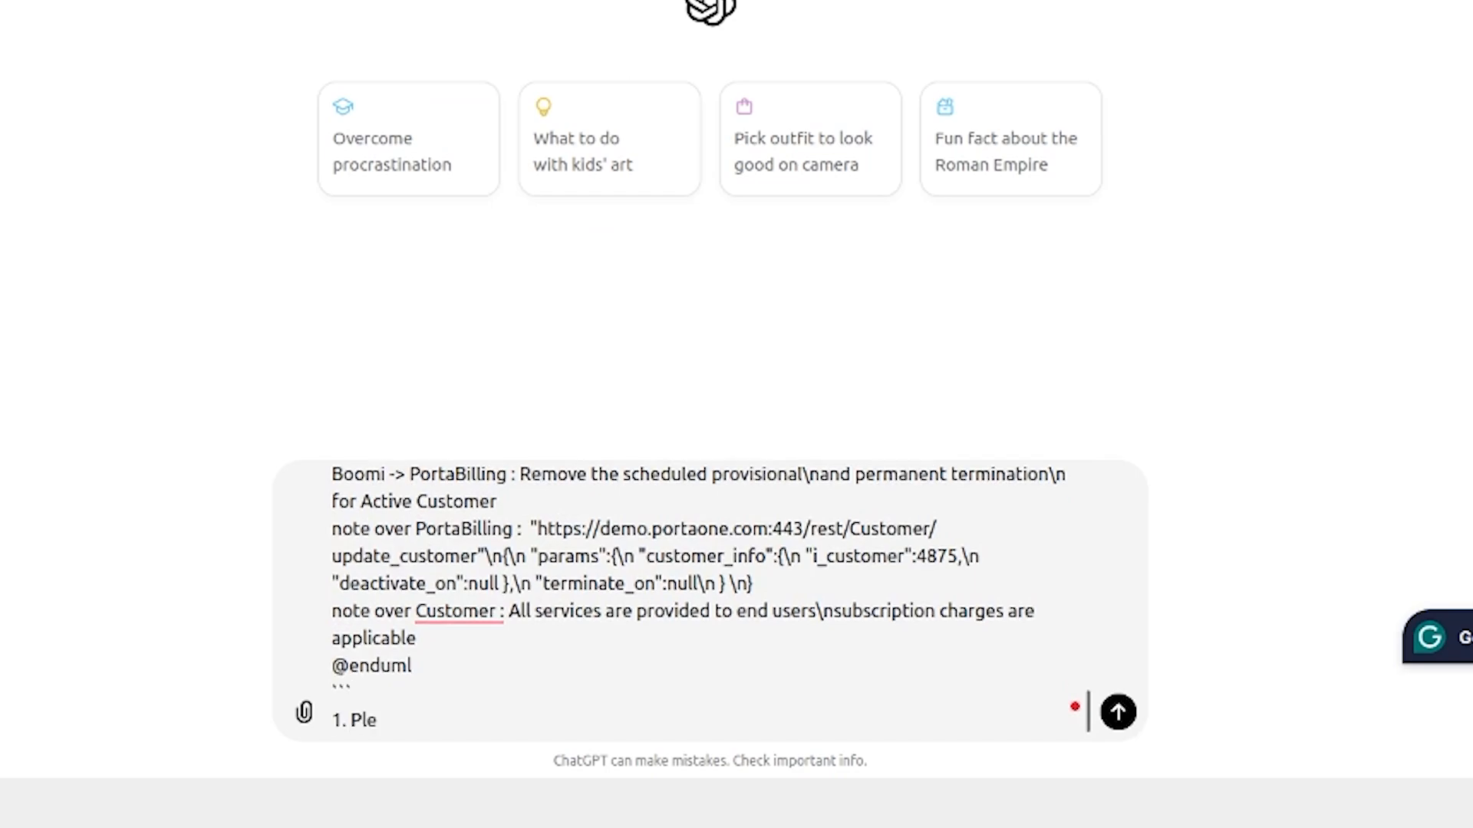
Below the PlantUML text in ChatGPT, request a detailed deployment guide and a Google Cloud Function, and submit the prompt
{"action": "type", "text": "ase prepare a detailed deployment guide"}
{"action": "key", "text": "shift+Return"}
{"action": "type", "text": "2. Write a Google C"}
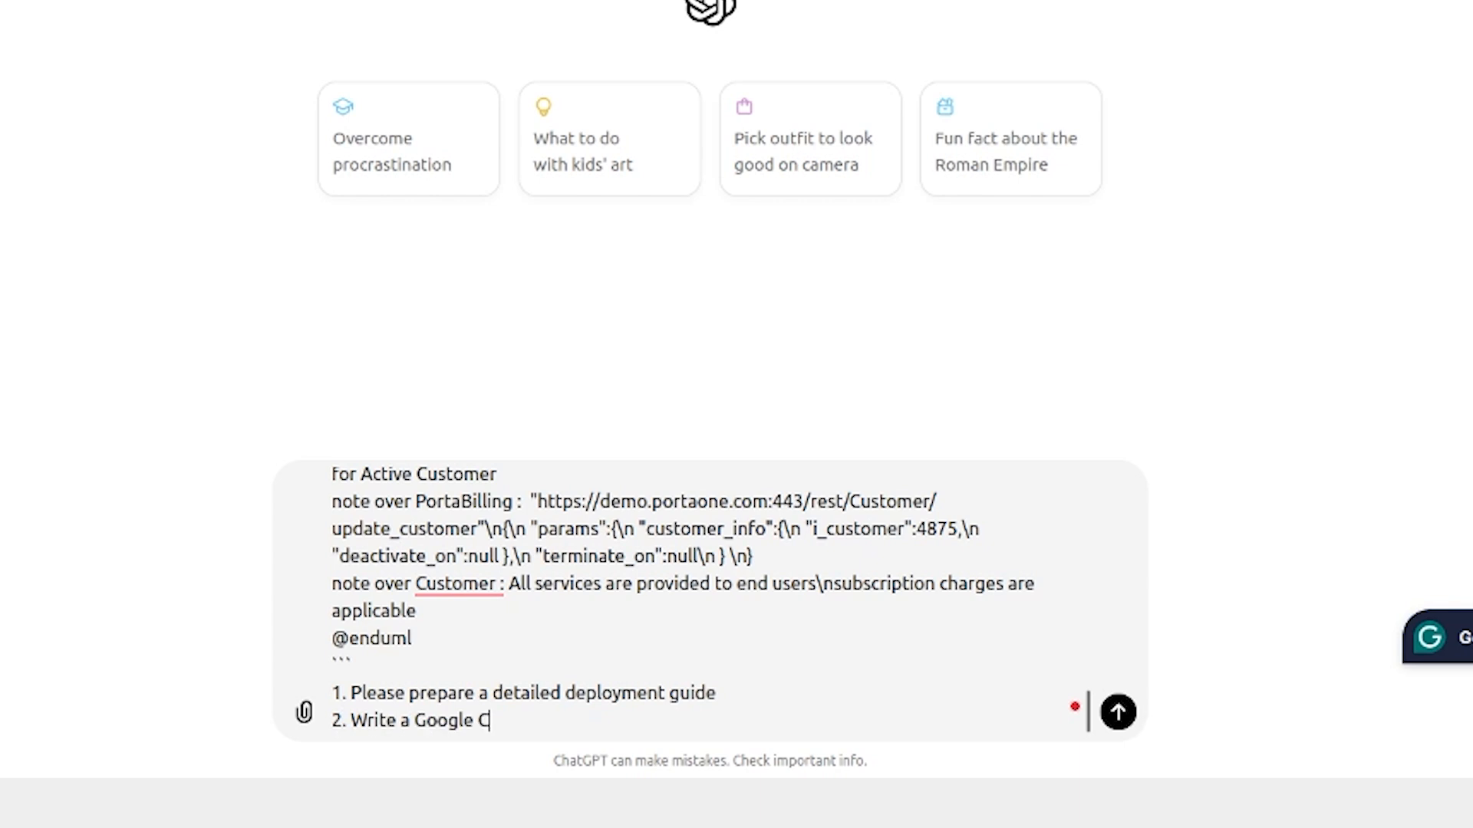
{"action": "type", "text": "loud Function"}
{"action": "left_click", "coordinate": [1132, 710]}
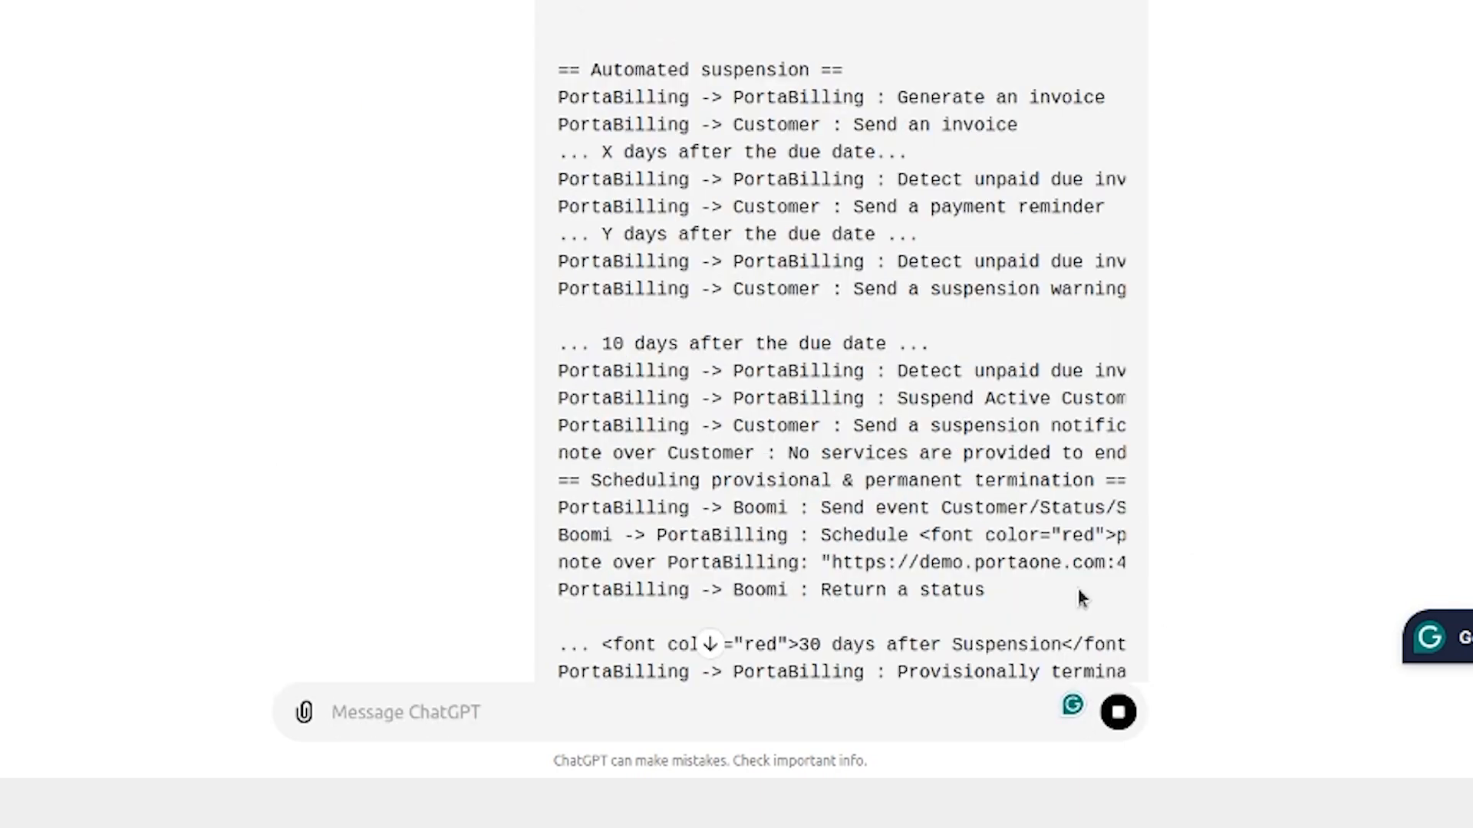
{"action": "left_click", "coordinate": [709, 644]}
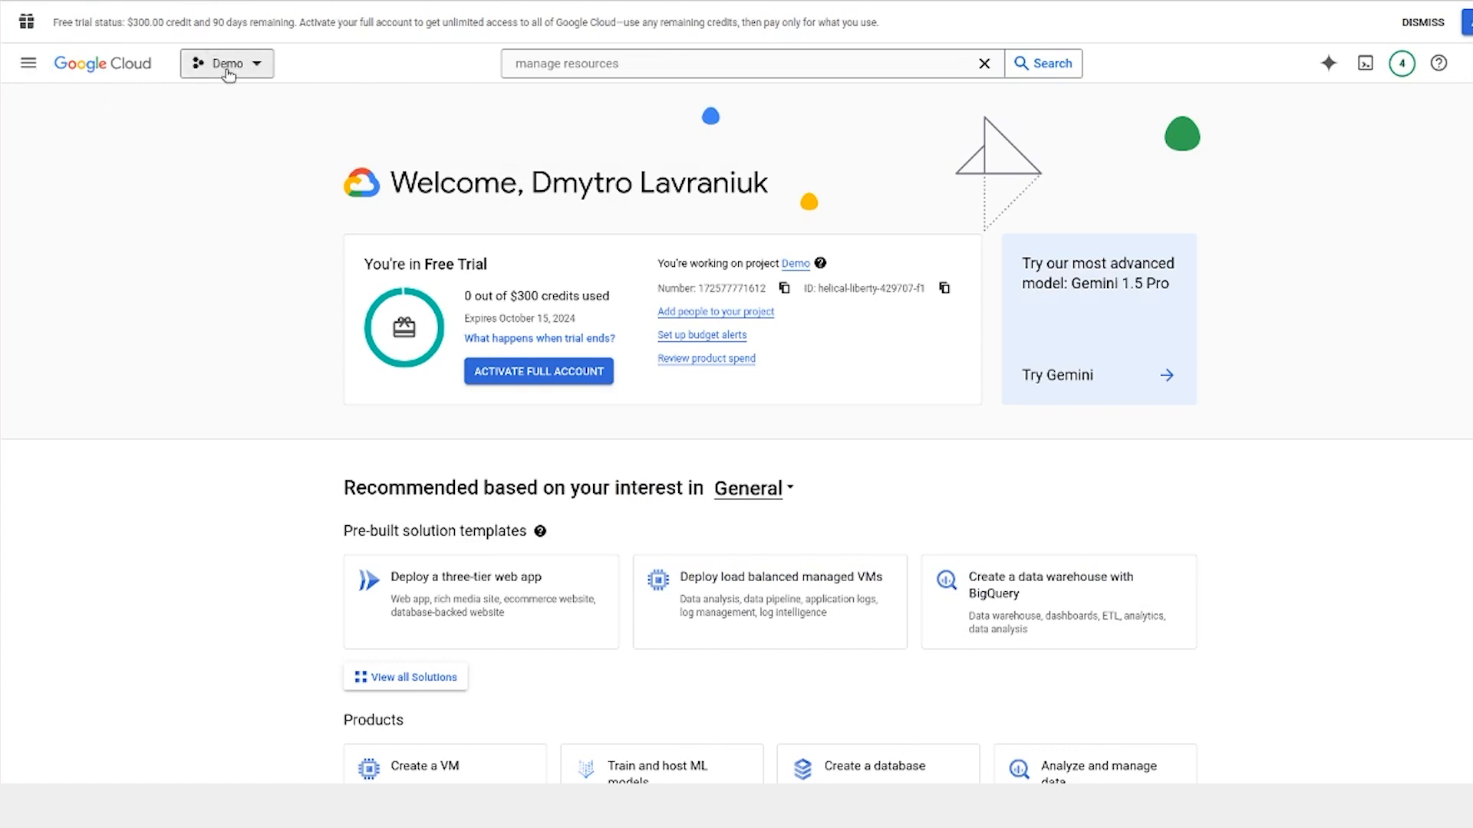
Switch to the Google Cloud console and open Cloud Functions for the Demo project
{"action": "left_click", "coordinate": [31, 62]}
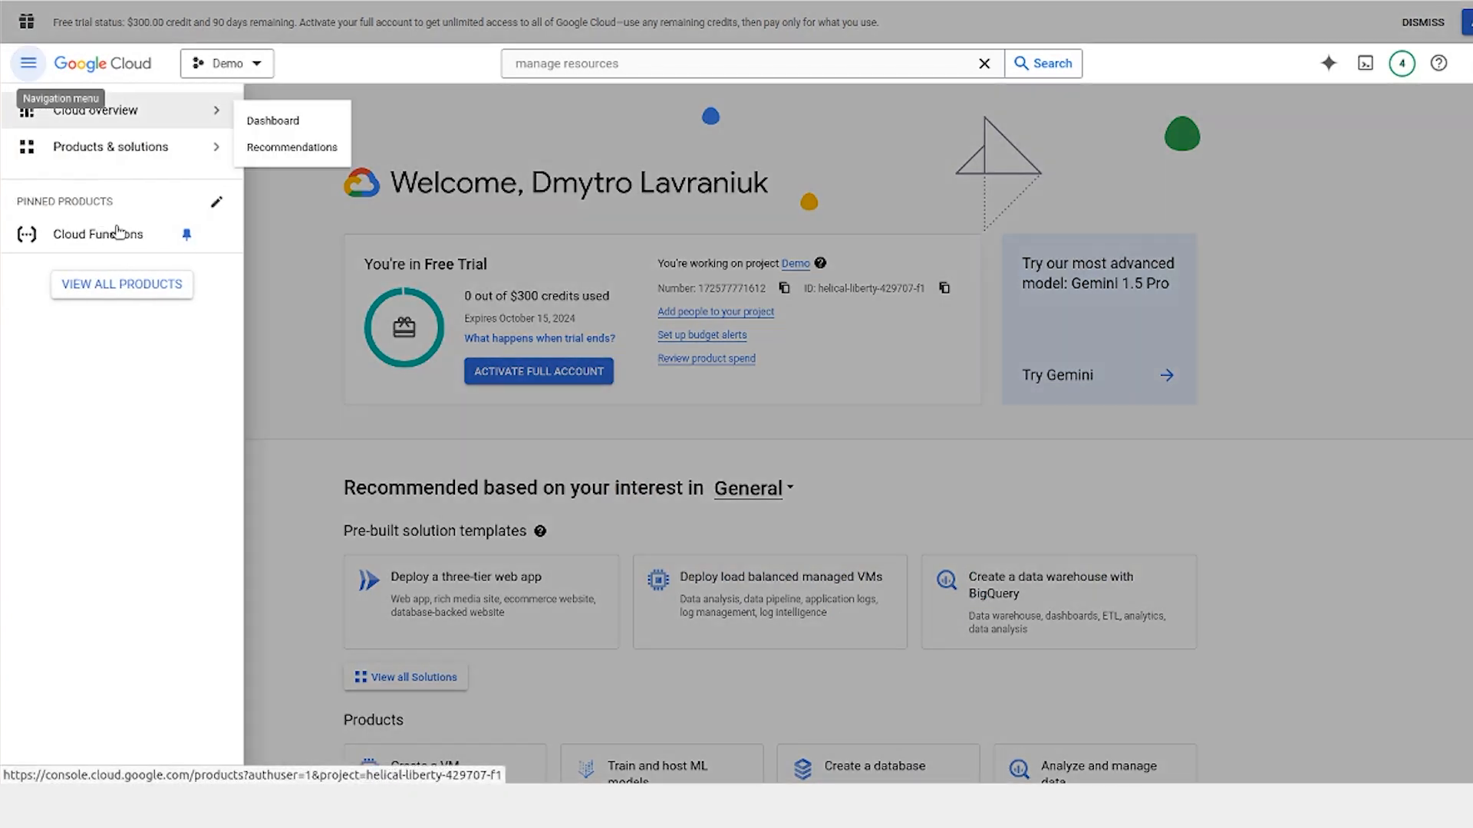
{"action": "left_click", "coordinate": [120, 235]}
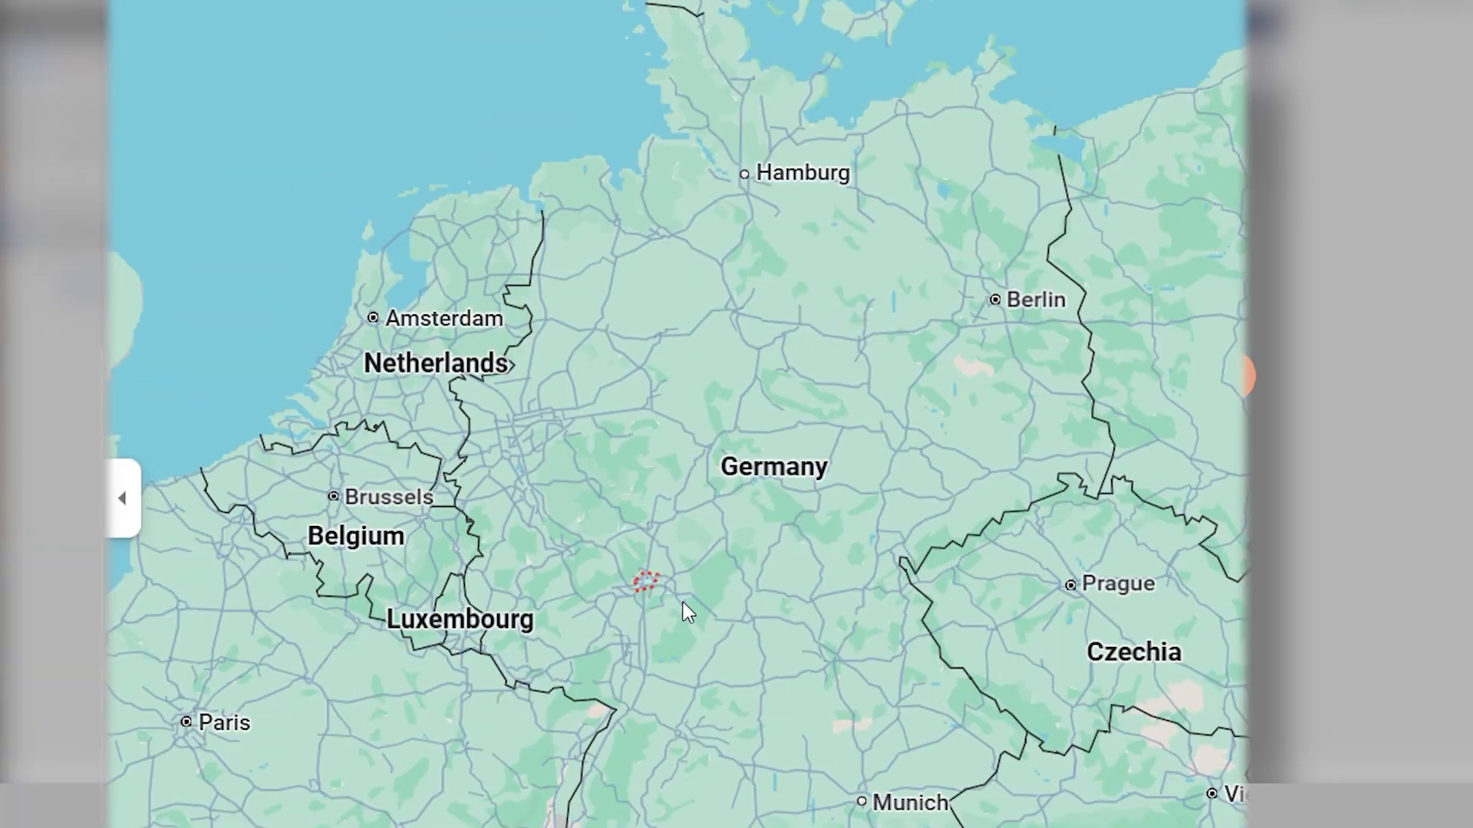
Look at the location of Frankfurt on the map in close-up
{"action": "scroll", "coordinate": [687, 611], "scroll_direction": "up", "scroll_amount": 6}
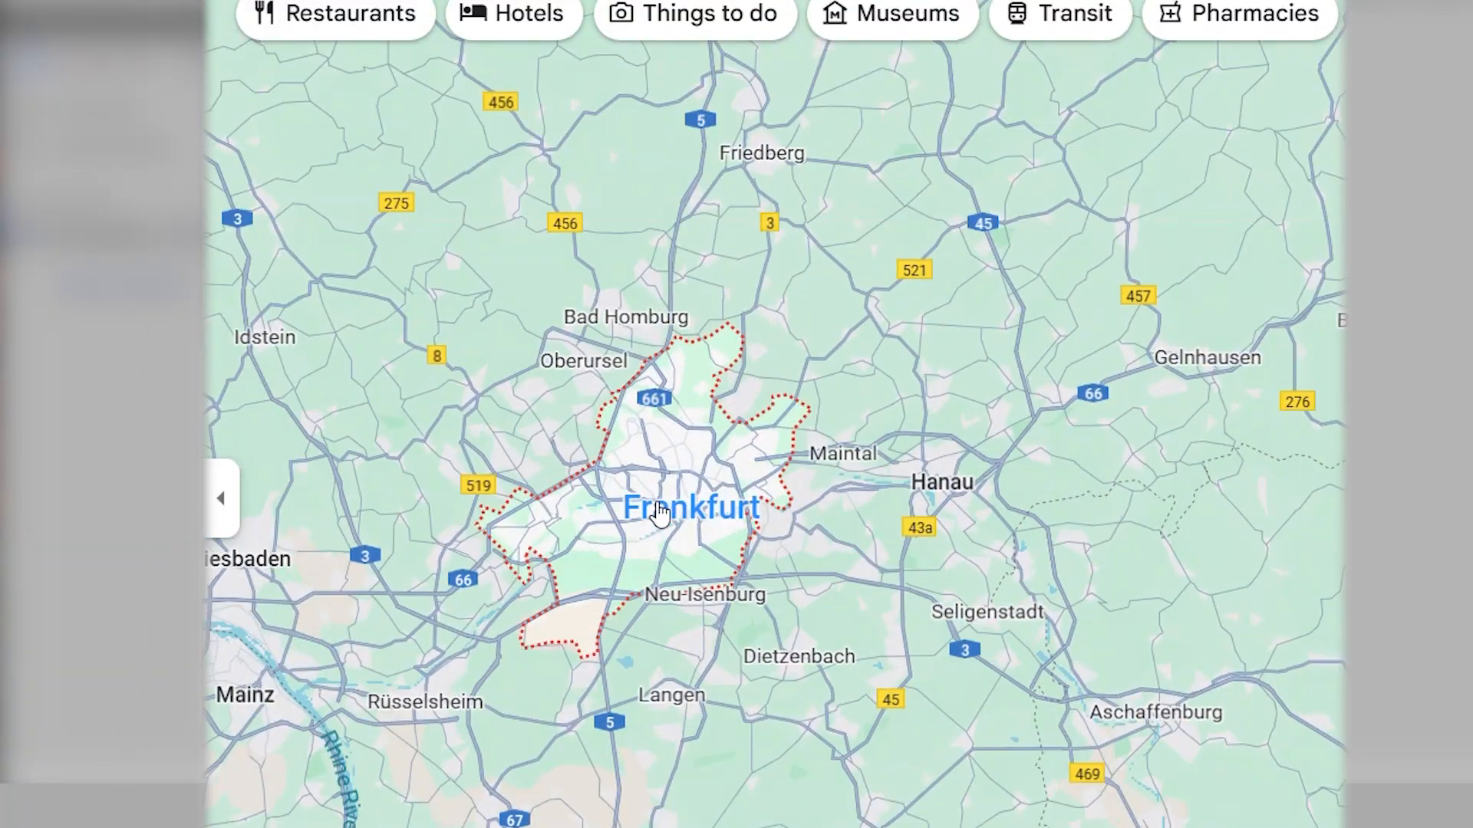
{"action": "scroll", "coordinate": [660, 514], "scroll_direction": "up", "scroll_amount": 2}
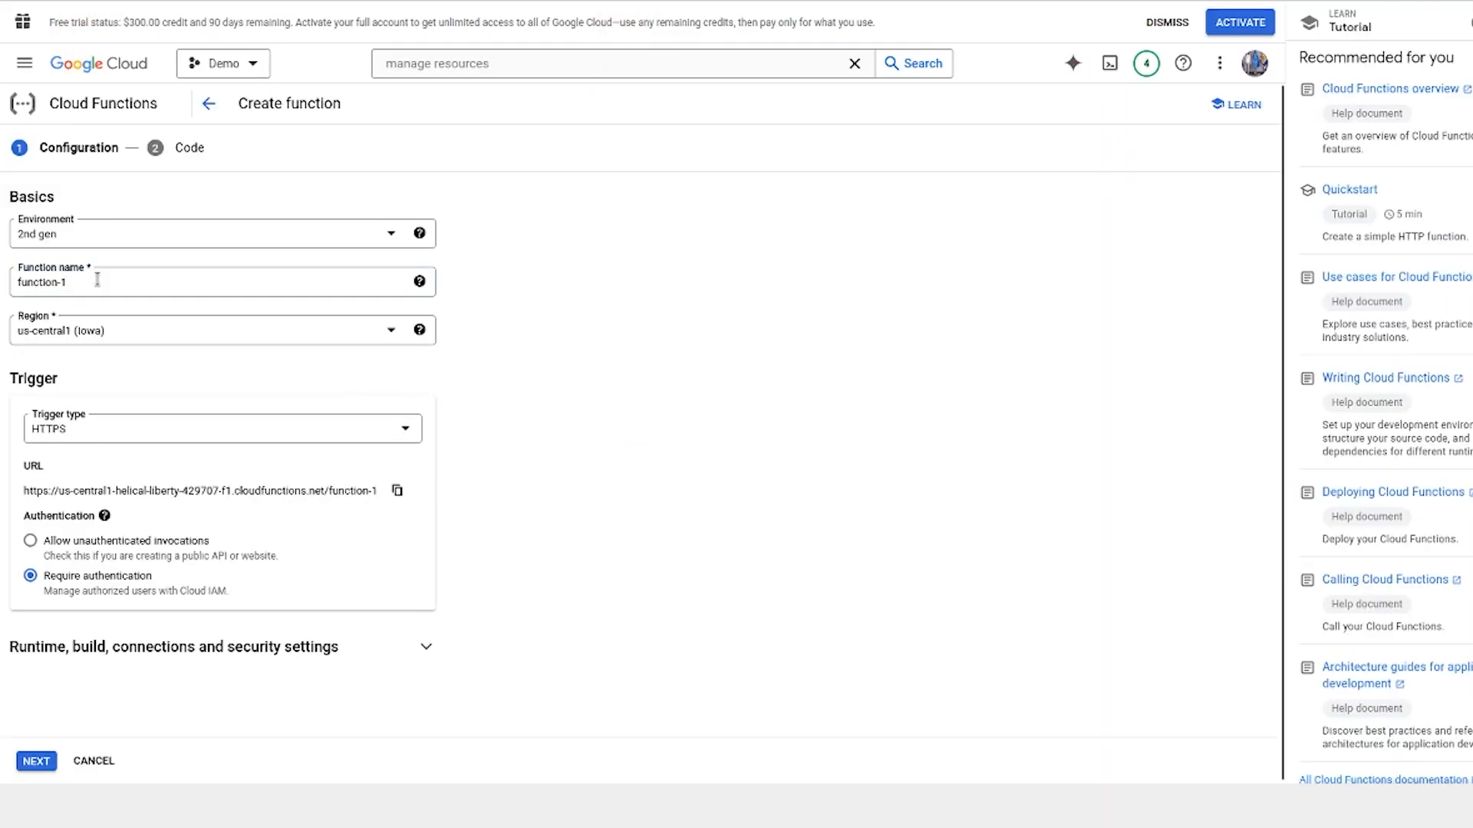
Name the new function handle_porta_billing_event and set its region to europe-west3
{"action": "left_click", "coordinate": [97, 280]}
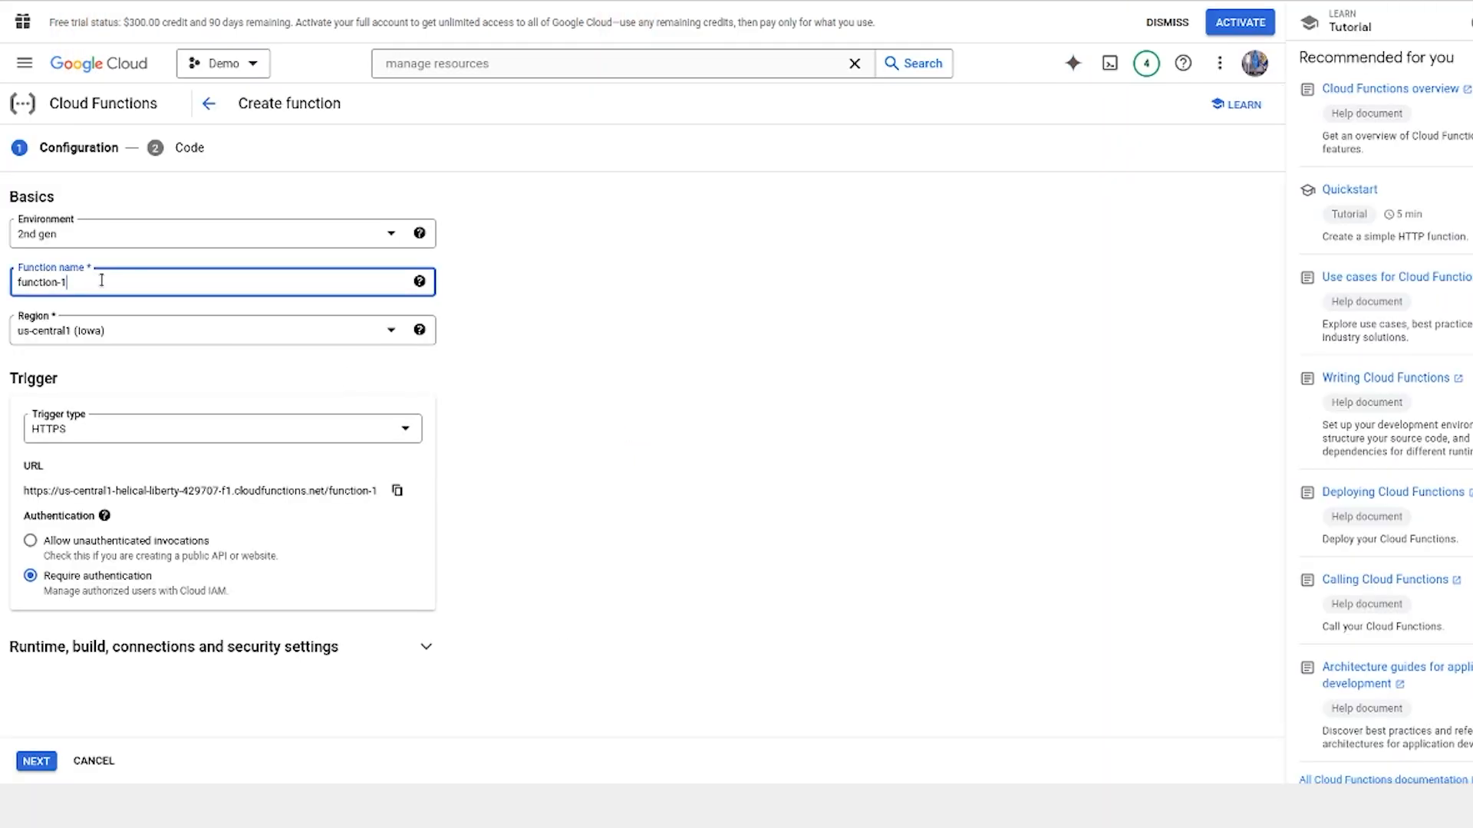
{"action": "key", "text": "BackSpace"}
{"action": "key", "text": "BackSpace"}
{"action": "key", "text": "BackSpace"}
{"action": "key", "text": "BackSpace"}
{"action": "key", "text": "BackSpace"}
{"action": "key", "text": "BackSpace"}
{"action": "key", "text": "BackSpace"}
{"action": "key", "text": "BackSpace"}
{"action": "key", "text": "BackSpace"}
{"action": "key", "text": "BackSpace"}
{"action": "type", "text": "handle_portabilling"}
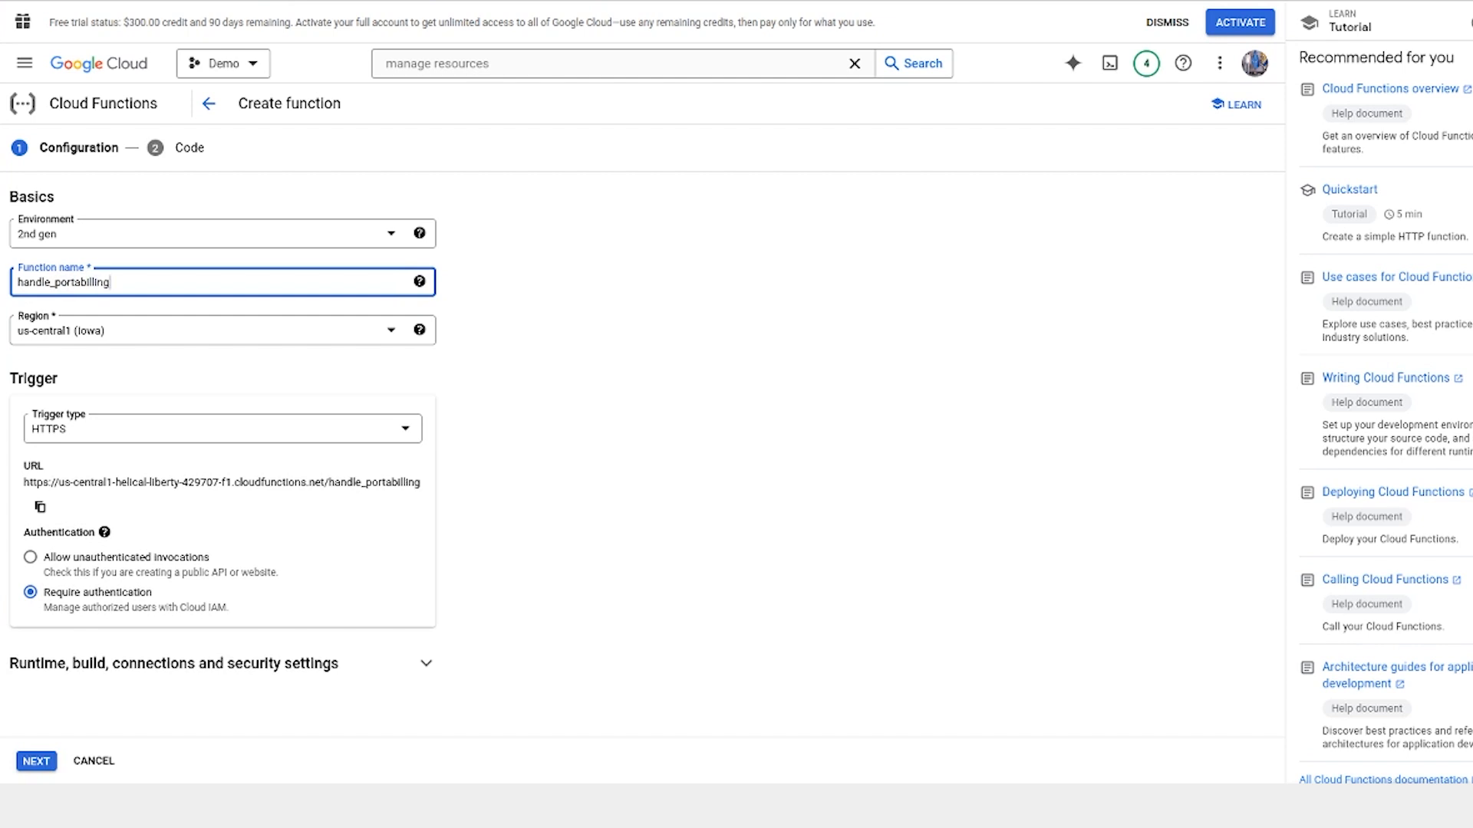
{"action": "type", "text": "_event"}
{"action": "left_click", "coordinate": [86, 282]}
{"action": "type", "text": "_"}
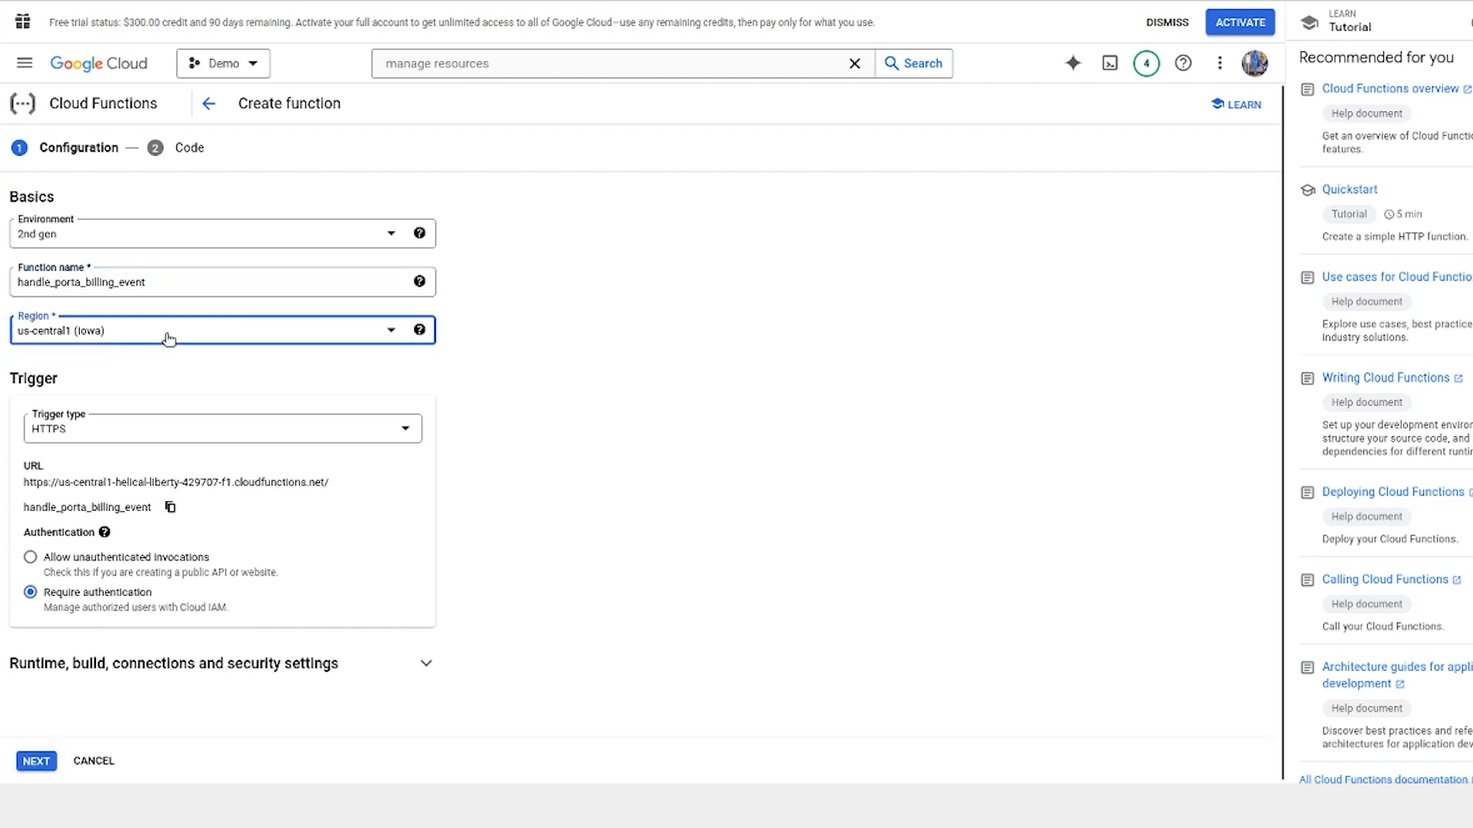
{"action": "left_click", "coordinate": [167, 332]}
{"action": "type", "text": "europ"}
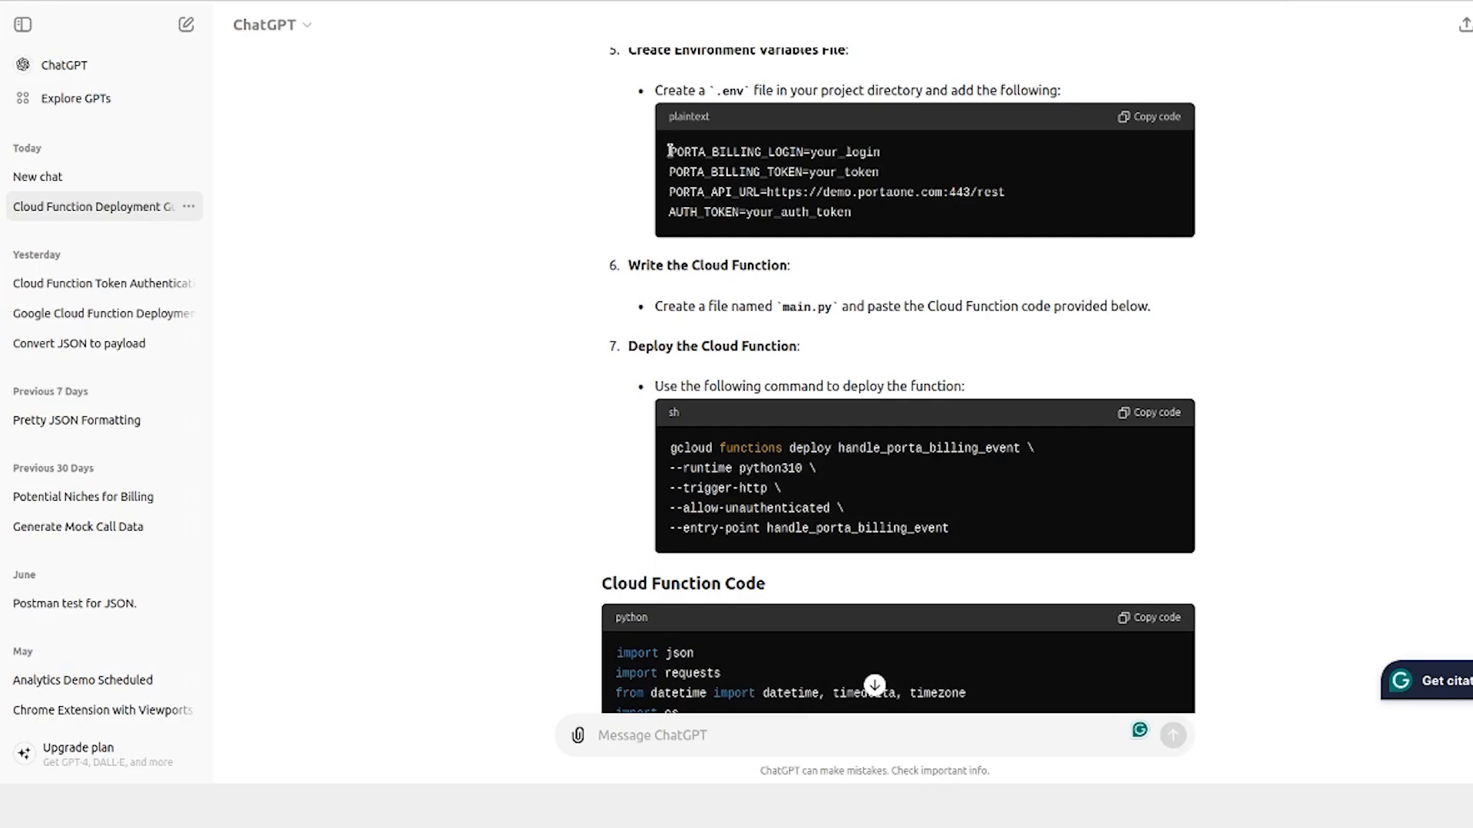
Add the runtime environment variable PORTA_BILLING_LOGIN with the value signup
{"action": "double_click", "coordinate": [735, 153]}
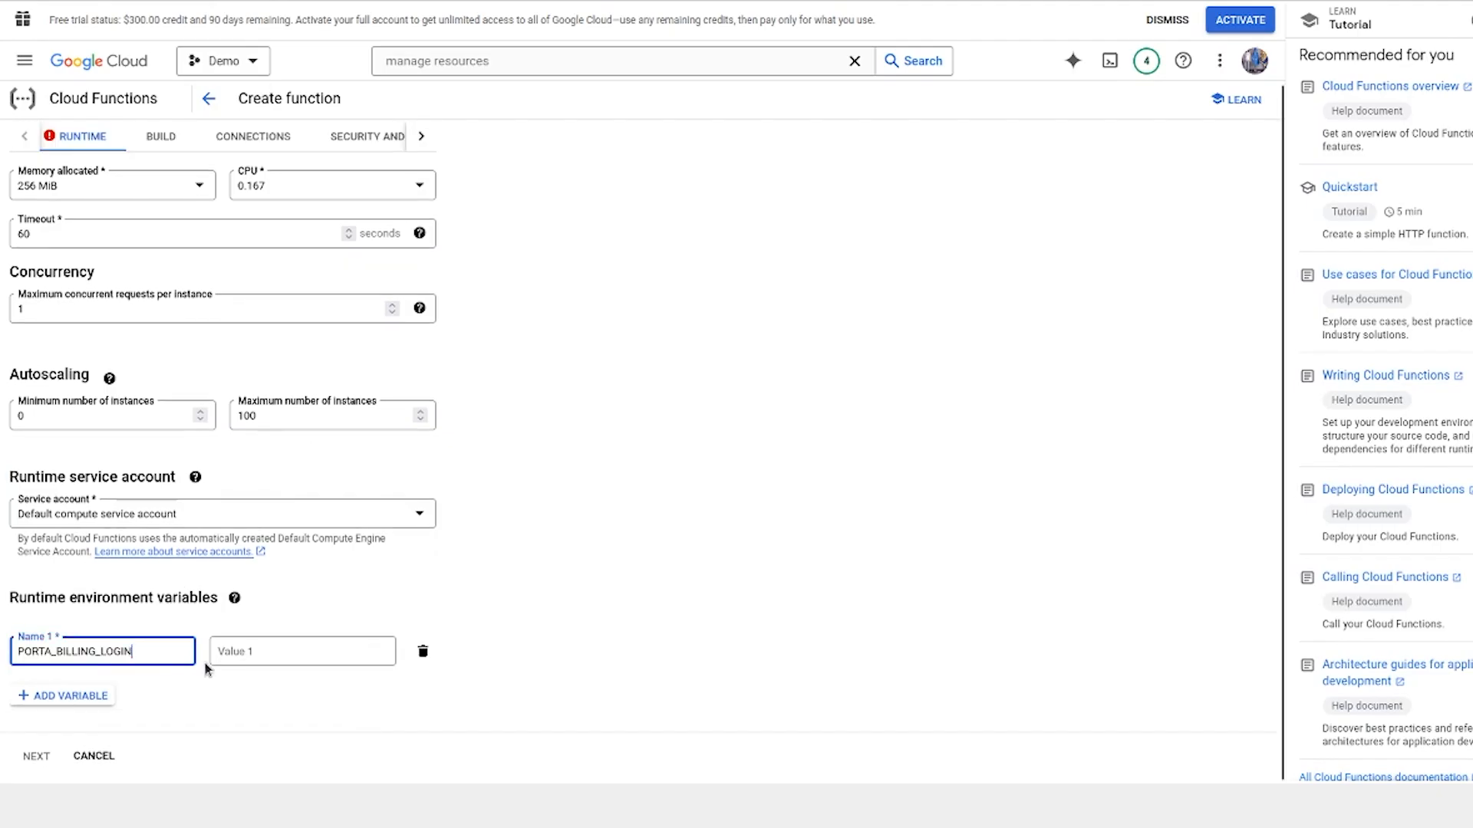
{"action": "left_click", "coordinate": [230, 652]}
{"action": "type", "text": "signup"}
{"action": "left_click", "coordinate": [65, 696]}
{"action": "double_click", "coordinate": [717, 168]}
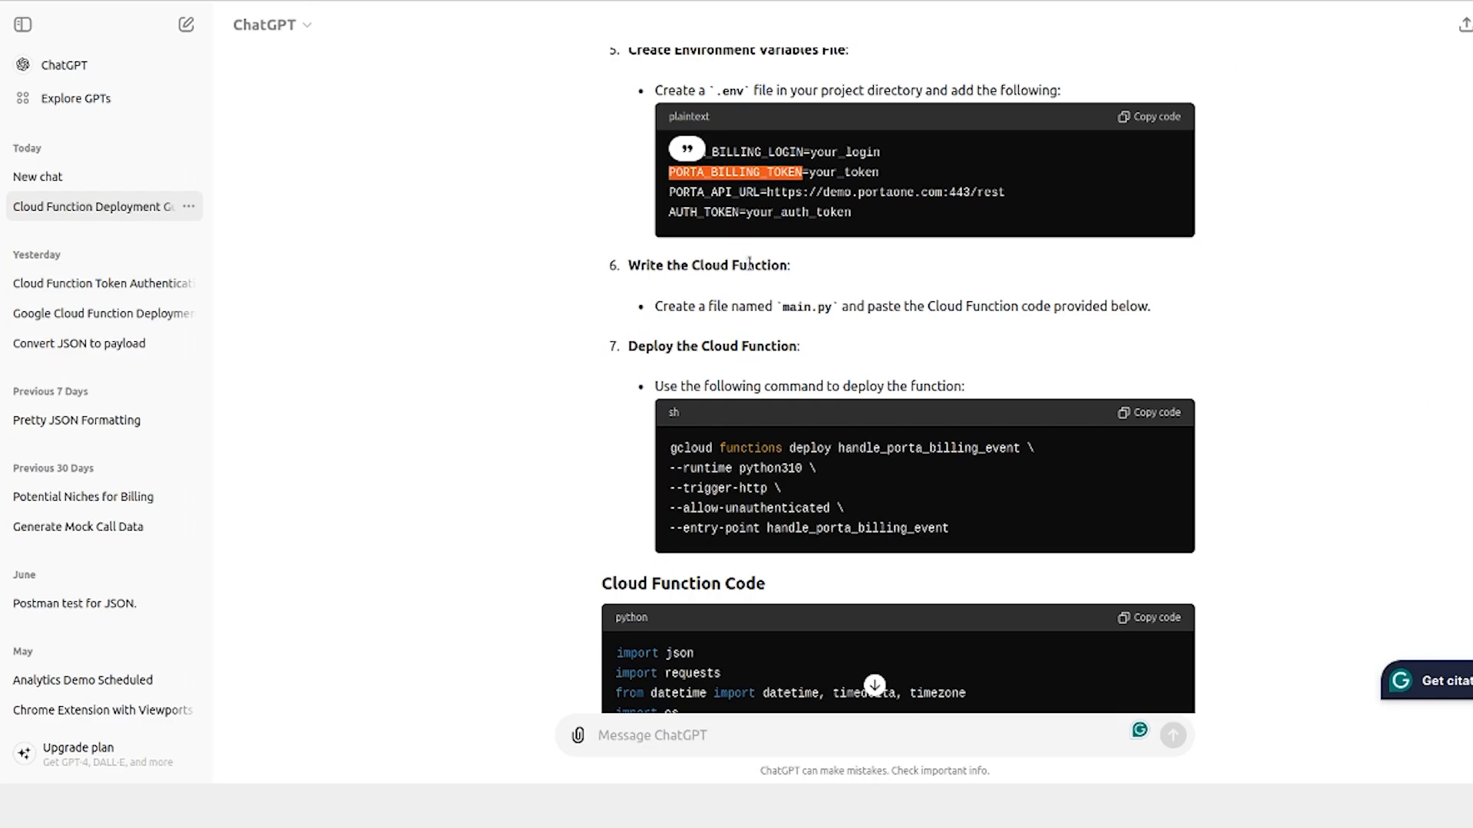
{"action": "double_click", "coordinate": [718, 192]}
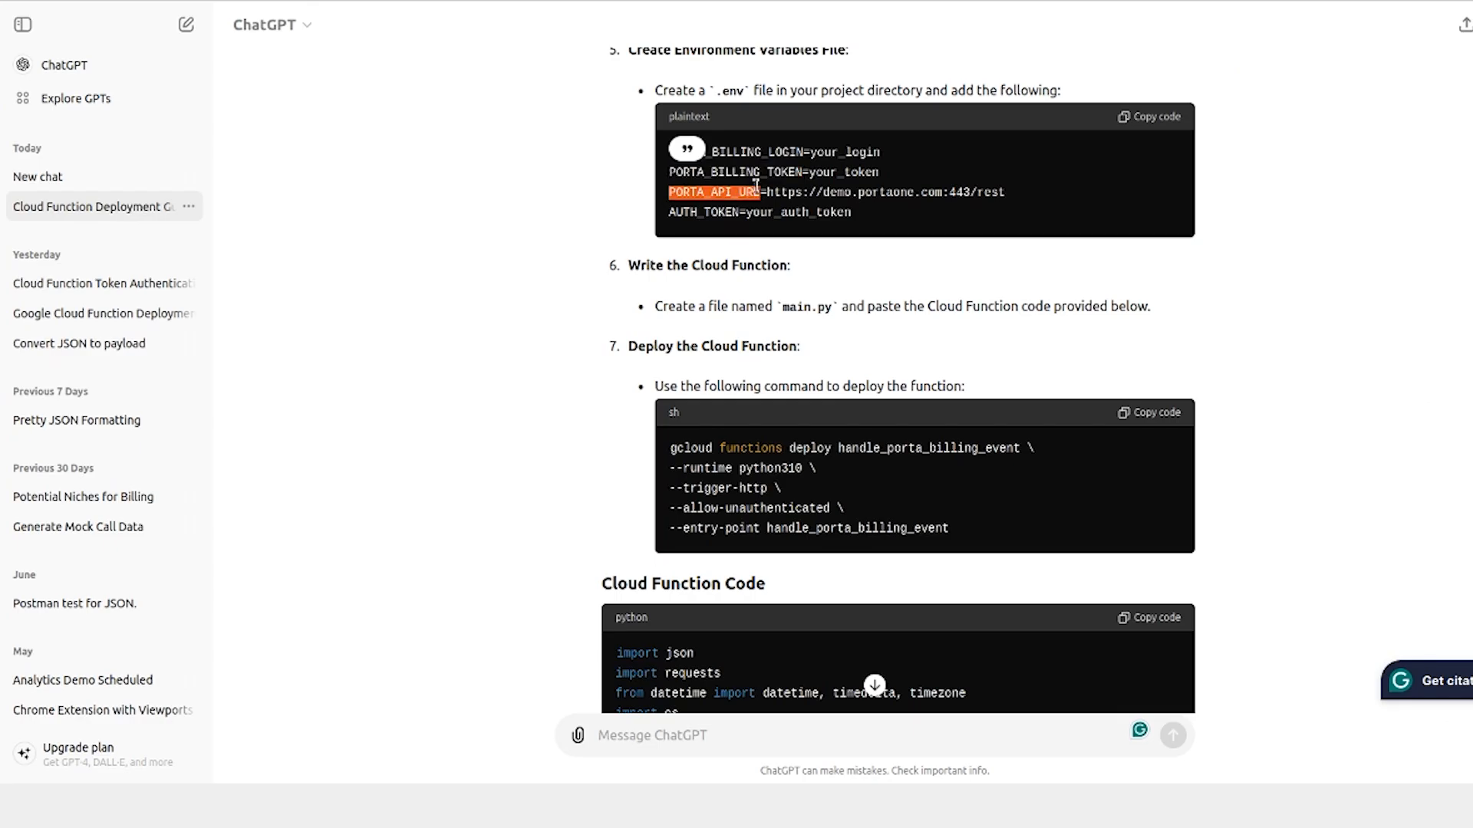
{"action": "left_click_drag", "start_coordinate": [768, 192], "coordinate": [1005, 193]}
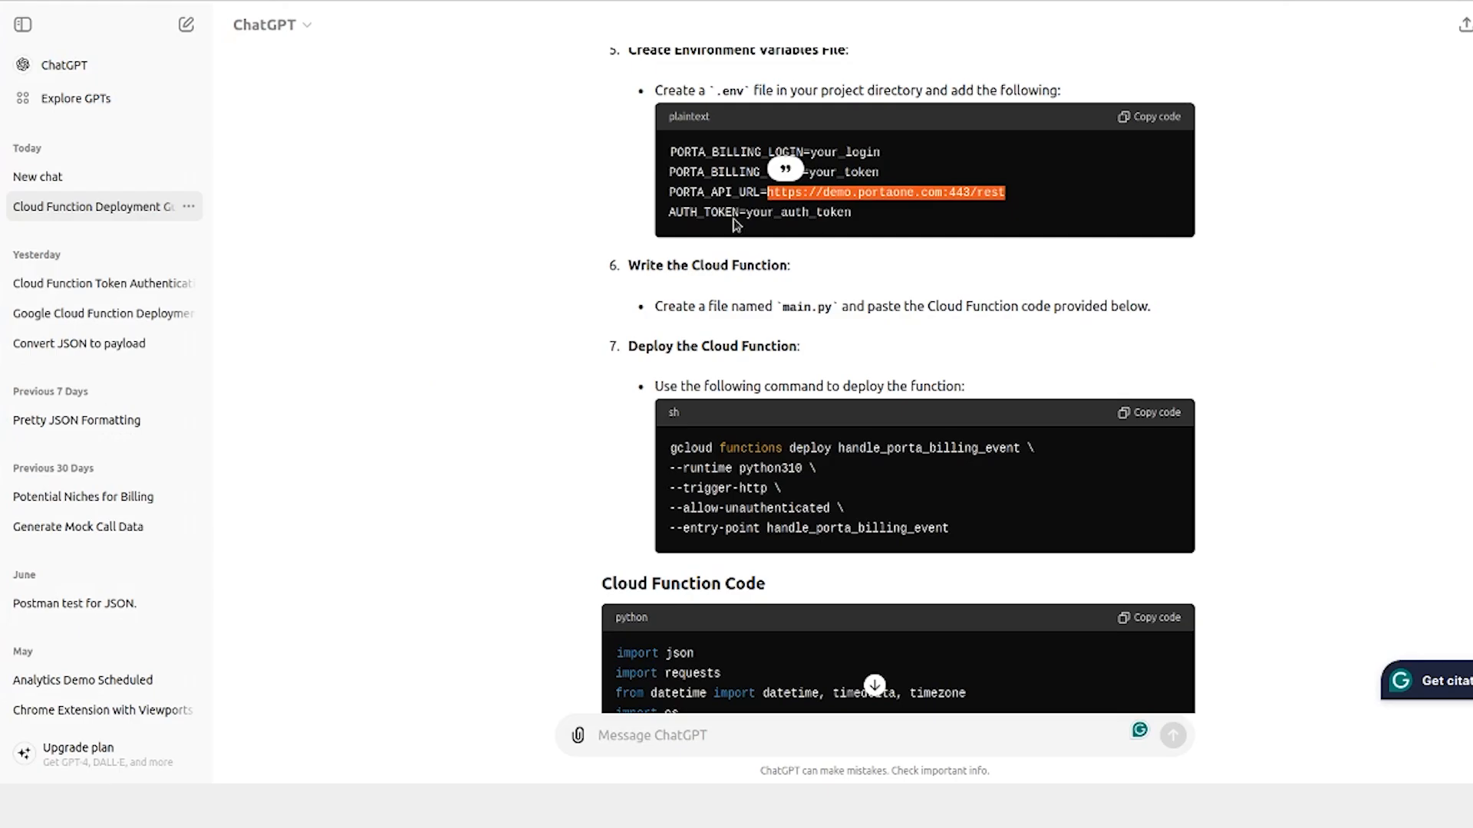
{"action": "double_click", "coordinate": [703, 212]}
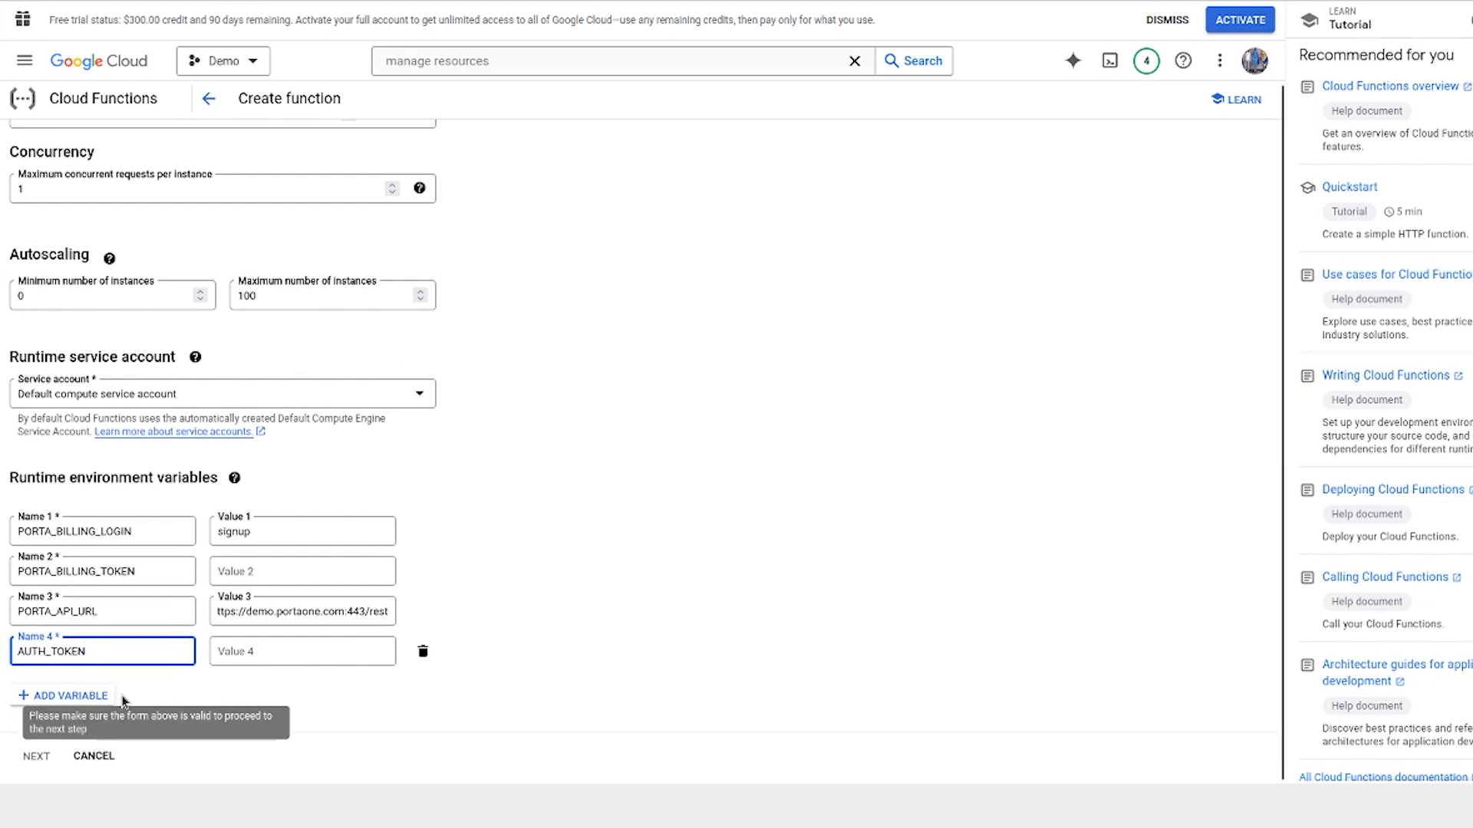
{"action": "scroll", "coordinate": [191, 485], "scroll_direction": "up", "scroll_amount": 7}
{"action": "scroll", "coordinate": [272, 572], "scroll_direction": "down", "scroll_amount": 7}
{"action": "left_click", "coordinate": [36, 756]}
Set the function's runtime to Python 3.9
{"action": "left_click", "coordinate": [287, 205]}
{"action": "scroll", "coordinate": [134, 331], "scroll_direction": "down", "scroll_amount": 5}
{"action": "left_click", "coordinate": [127, 336]}
Fill requirements.txt with google-cloud-functions, requests and python-dotenv, copied from the ChatGPT deployment guide
{"action": "left_click", "coordinate": [170, 355]}
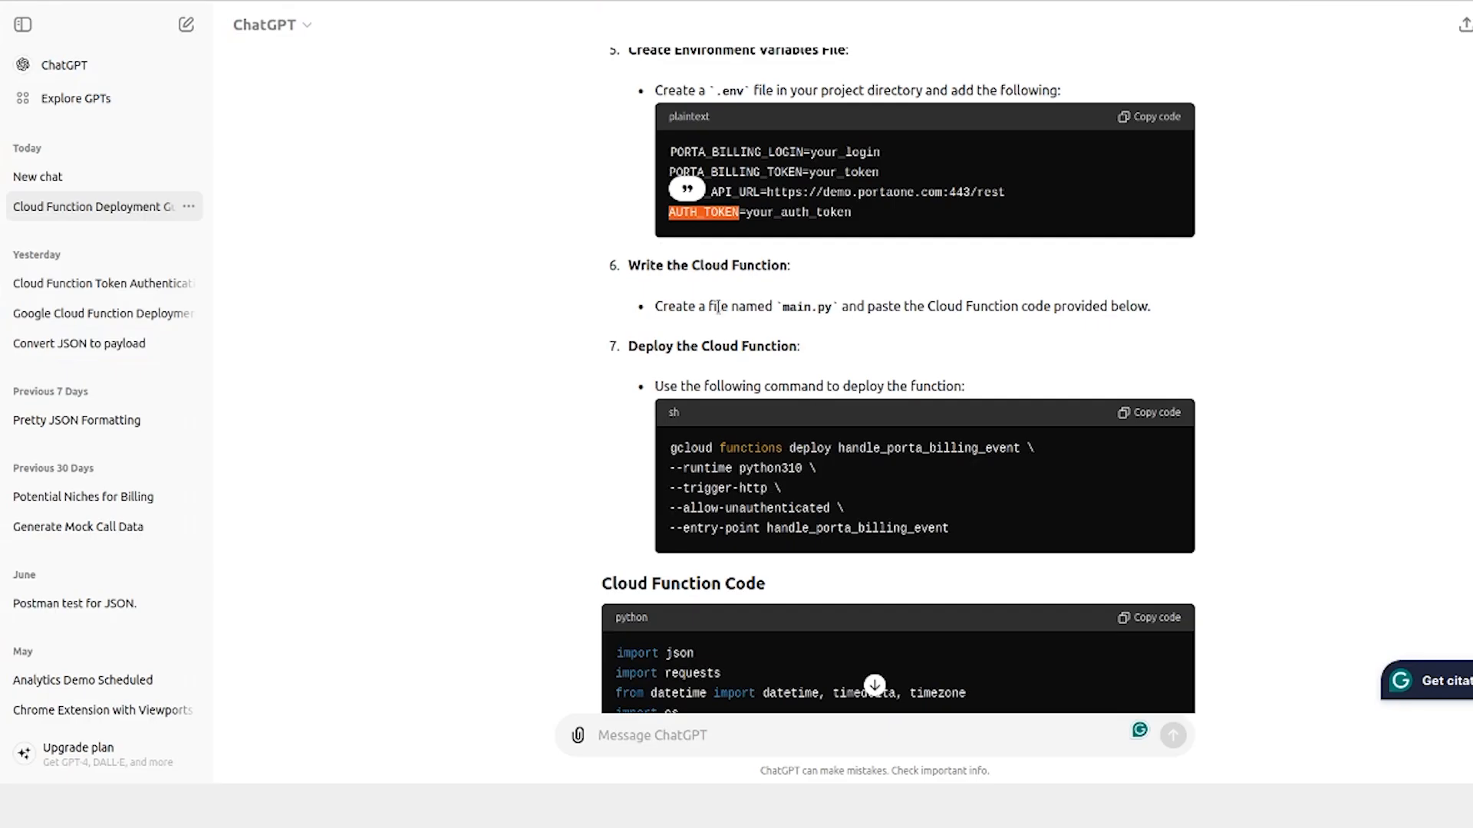
{"action": "scroll", "coordinate": [820, 518], "scroll_direction": "down", "scroll_amount": 3}
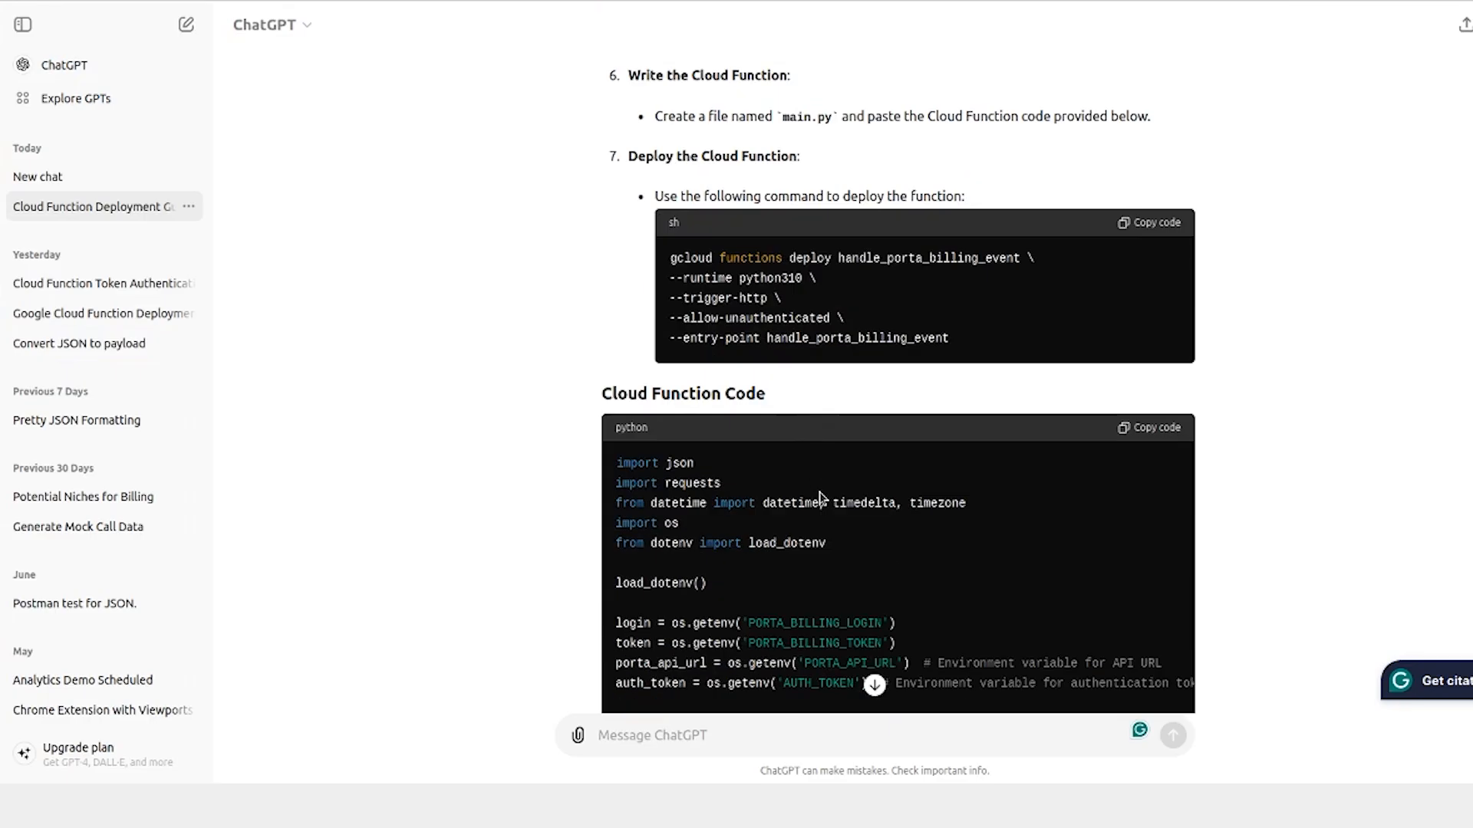
{"action": "scroll", "coordinate": [767, 191], "scroll_direction": "up", "scroll_amount": 5}
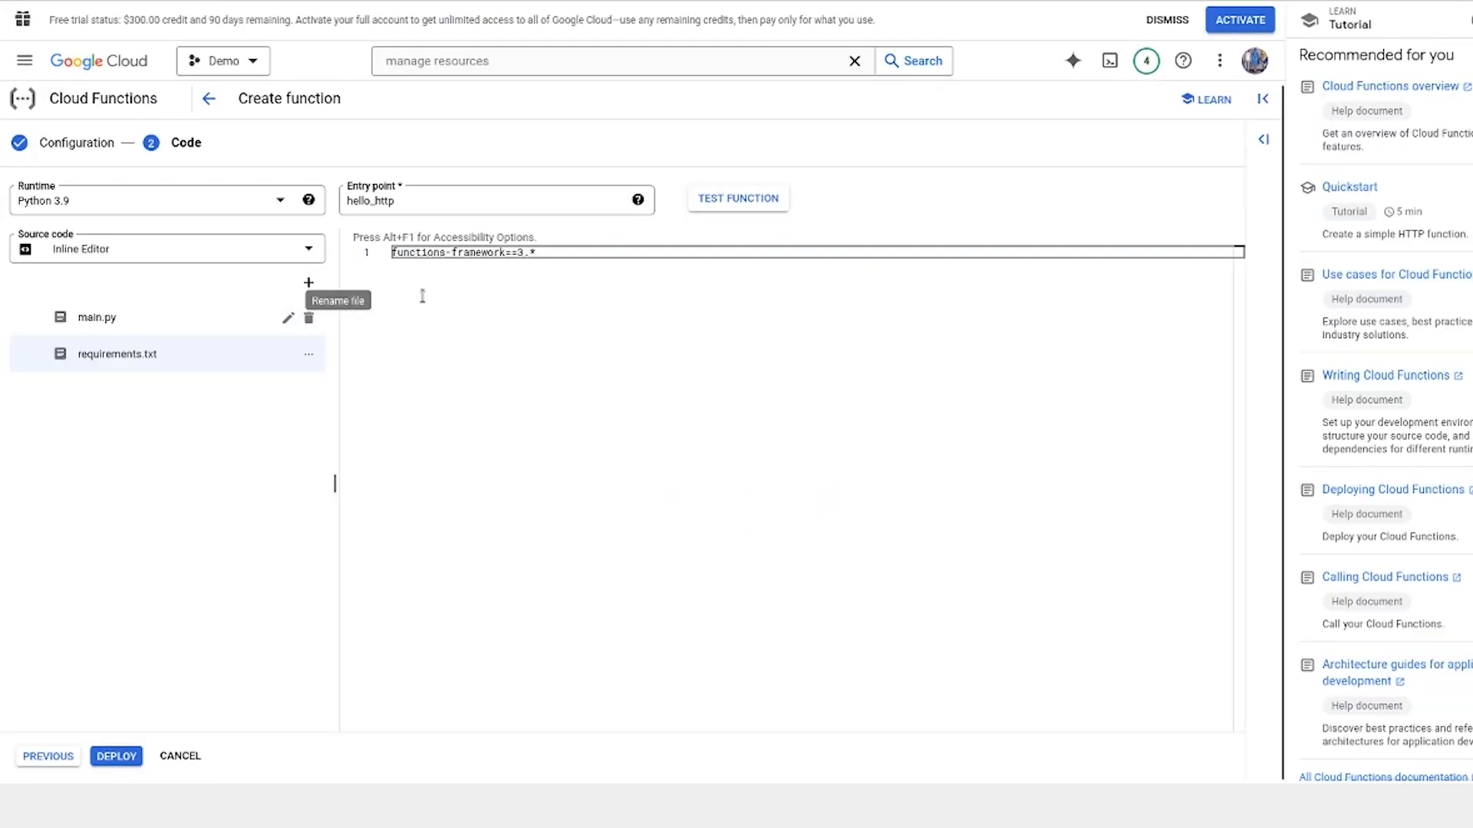
{"action": "left_click", "coordinate": [422, 296]}
{"action": "type", "text": "google-cloud-functions requests python-dotenv"}
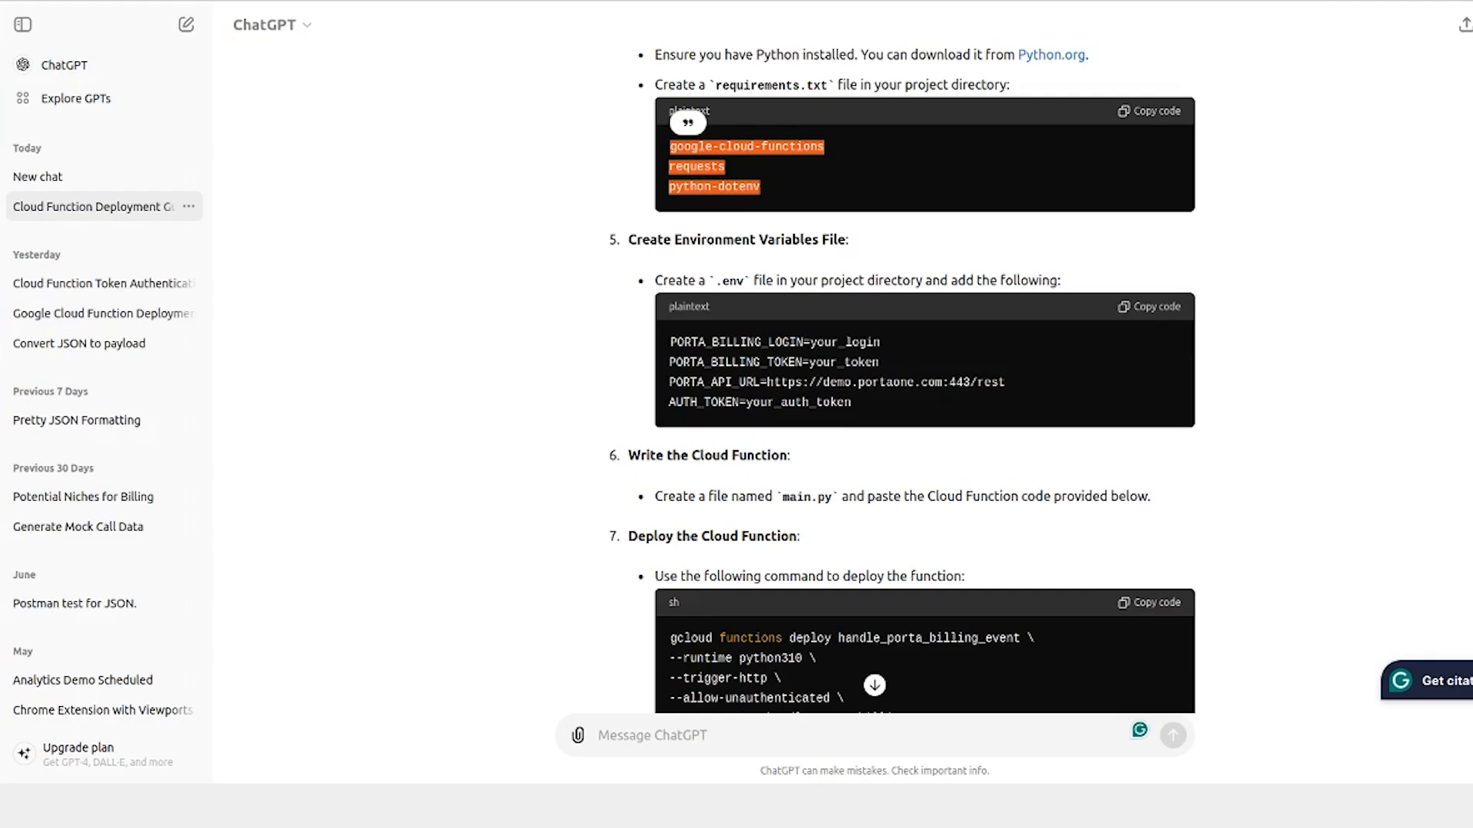
Replace the whole content of main.py with the Cloud Function code copied from the ChatGPT answer
{"action": "scroll", "coordinate": [936, 307], "scroll_direction": "down", "scroll_amount": 10}
{"action": "scroll", "coordinate": [936, 256], "scroll_direction": "up", "scroll_amount": 2}
{"action": "scroll", "coordinate": [936, 256], "scroll_direction": "up", "scroll_amount": 2}
{"action": "left_click", "coordinate": [1157, 144]}
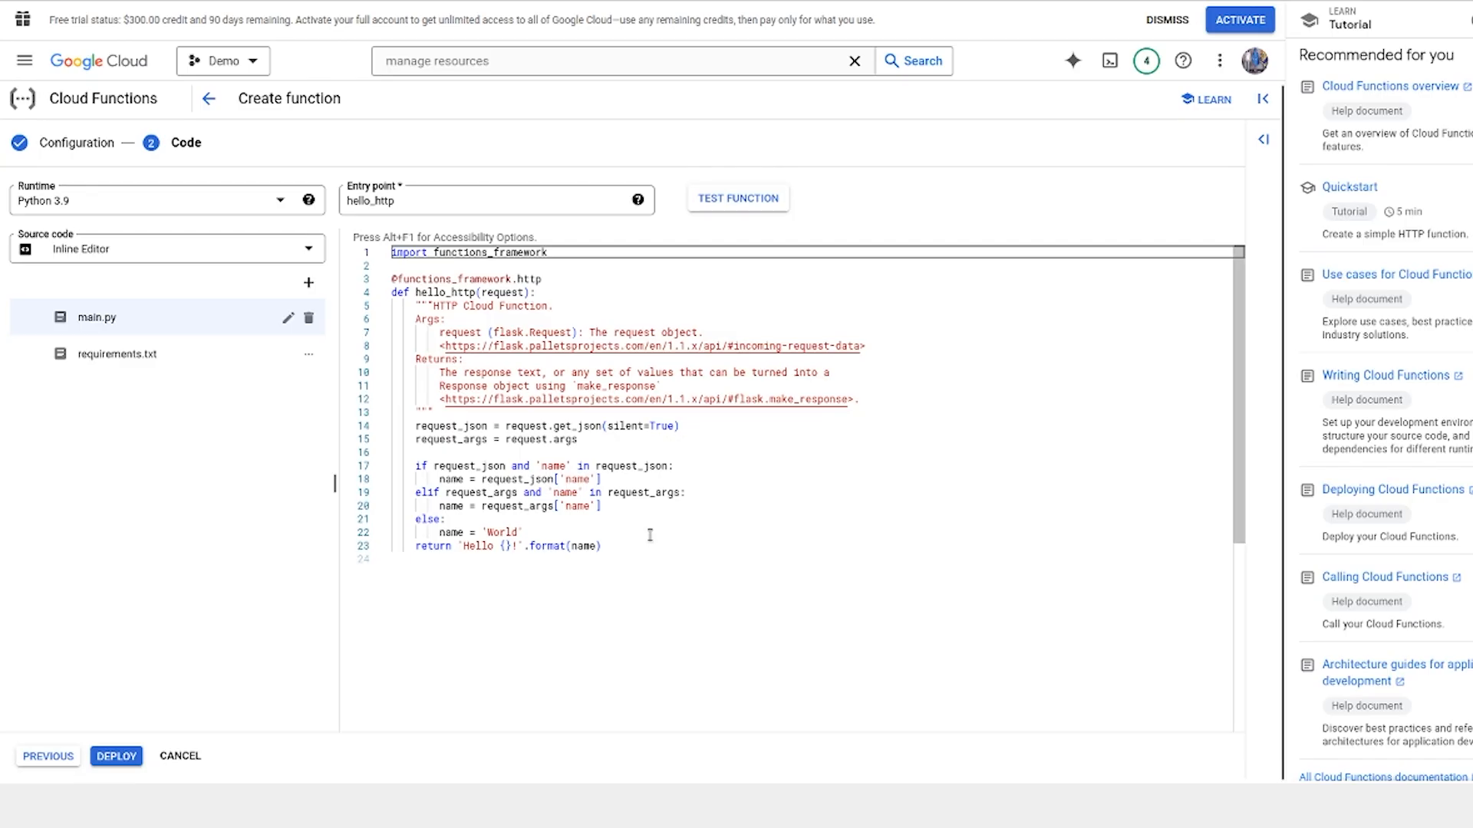
{"action": "key", "text": "ctrl+a"}
{"action": "key", "text": "ctrl+v"}
{"action": "scroll", "coordinate": [767, 499], "scroll_direction": "up", "scroll_amount": 10}
Set the entry point to handle_porta_billing_event, copied from the function definition in main.py, and deploy the function
{"action": "double_click", "coordinate": [371, 200]}
{"action": "double_click", "coordinate": [454, 482]}
{"action": "key", "text": "ctrl+c"}
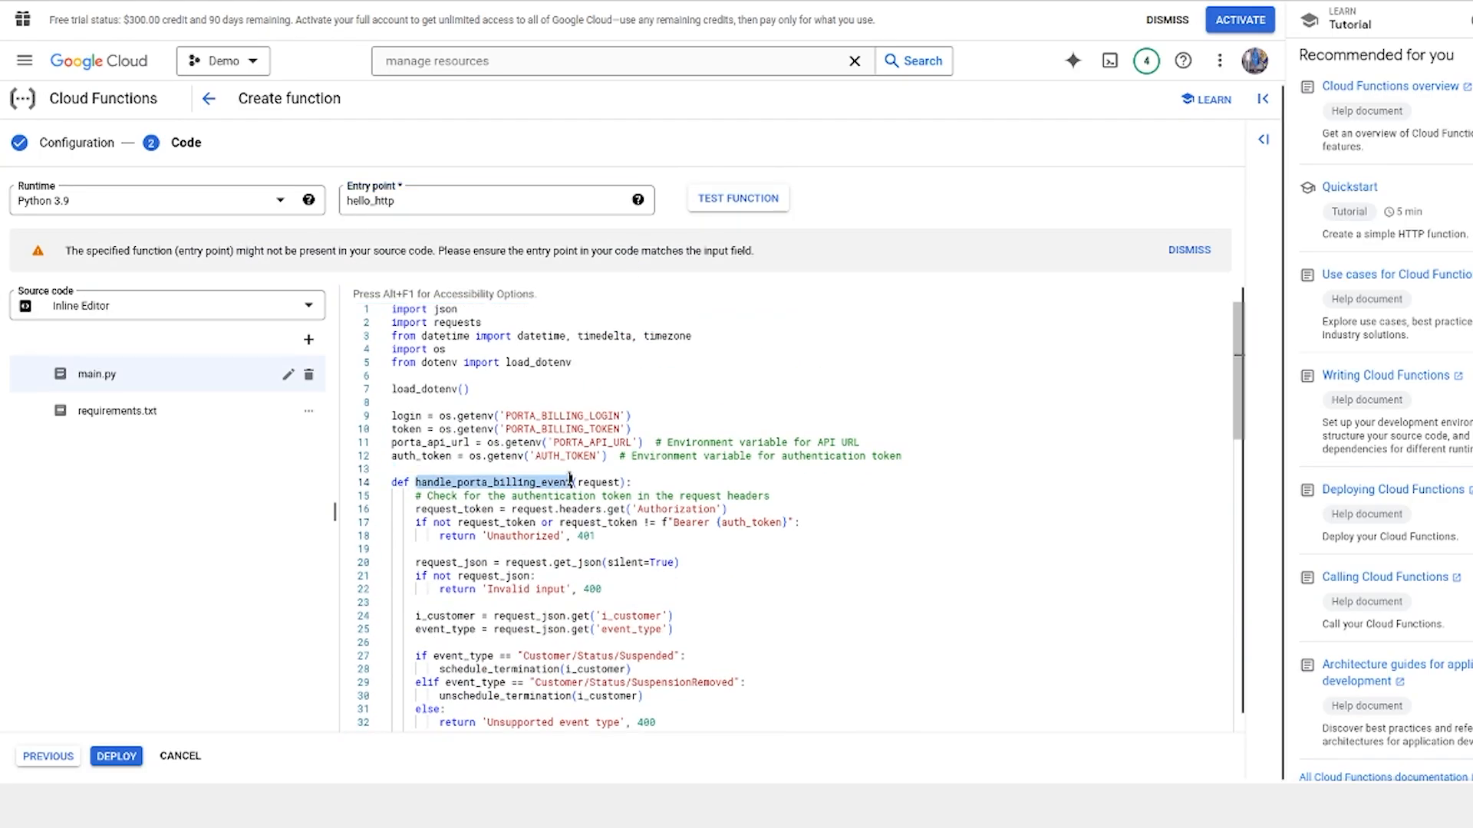
{"action": "double_click", "coordinate": [370, 200]}
{"action": "key", "text": "ctrl+v"}
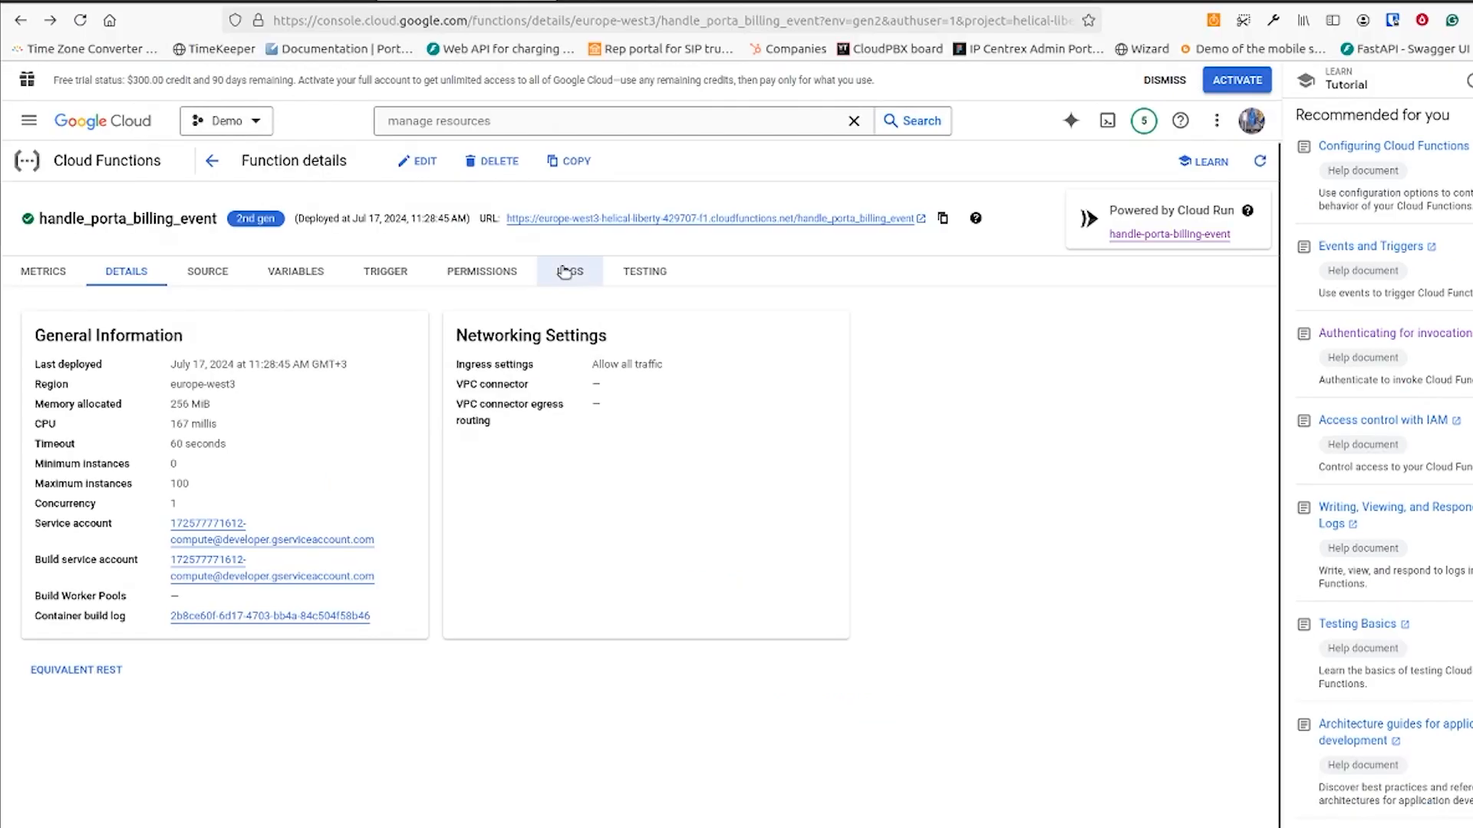
Open the deployed function's logs and expand the latest POST entry
{"action": "left_click", "coordinate": [564, 272]}
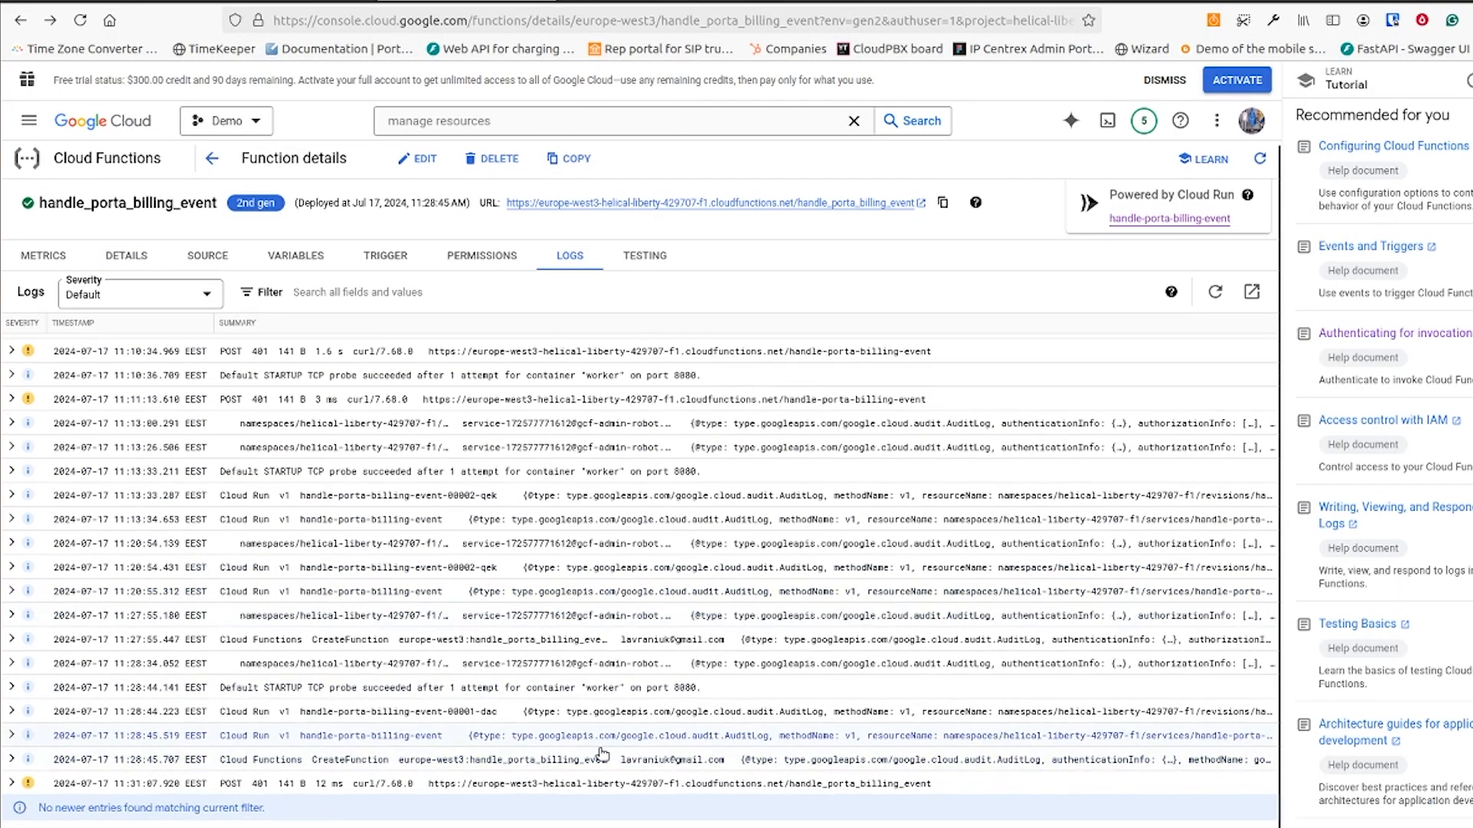
{"action": "left_click", "coordinate": [12, 782]}
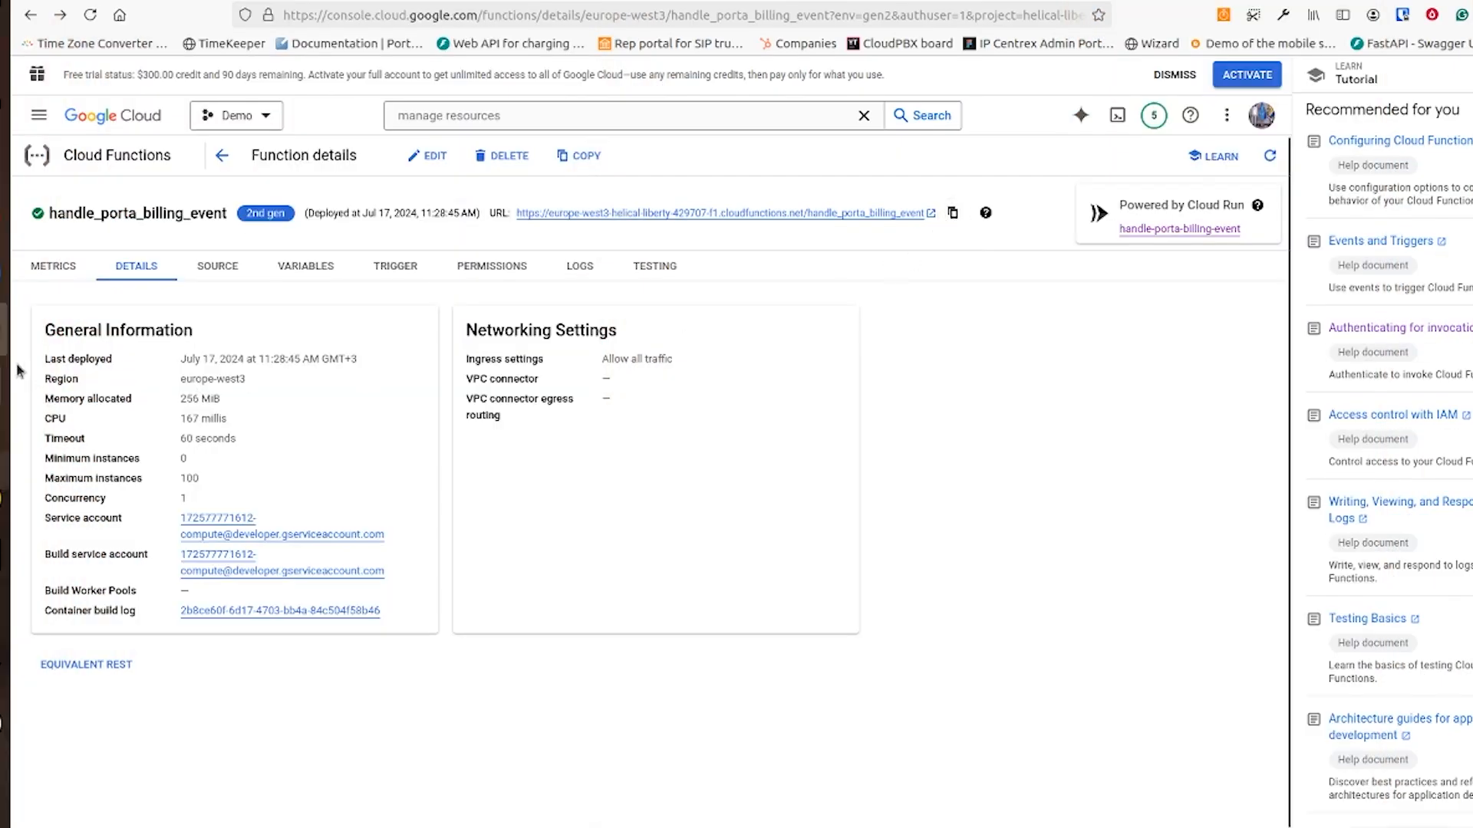
Prepare the curl POST request with its Authorization bearer token in Sublime Text and run it in the terminal against handle_porta_billing_event
{"action": "left_click", "coordinate": [6, 380]}
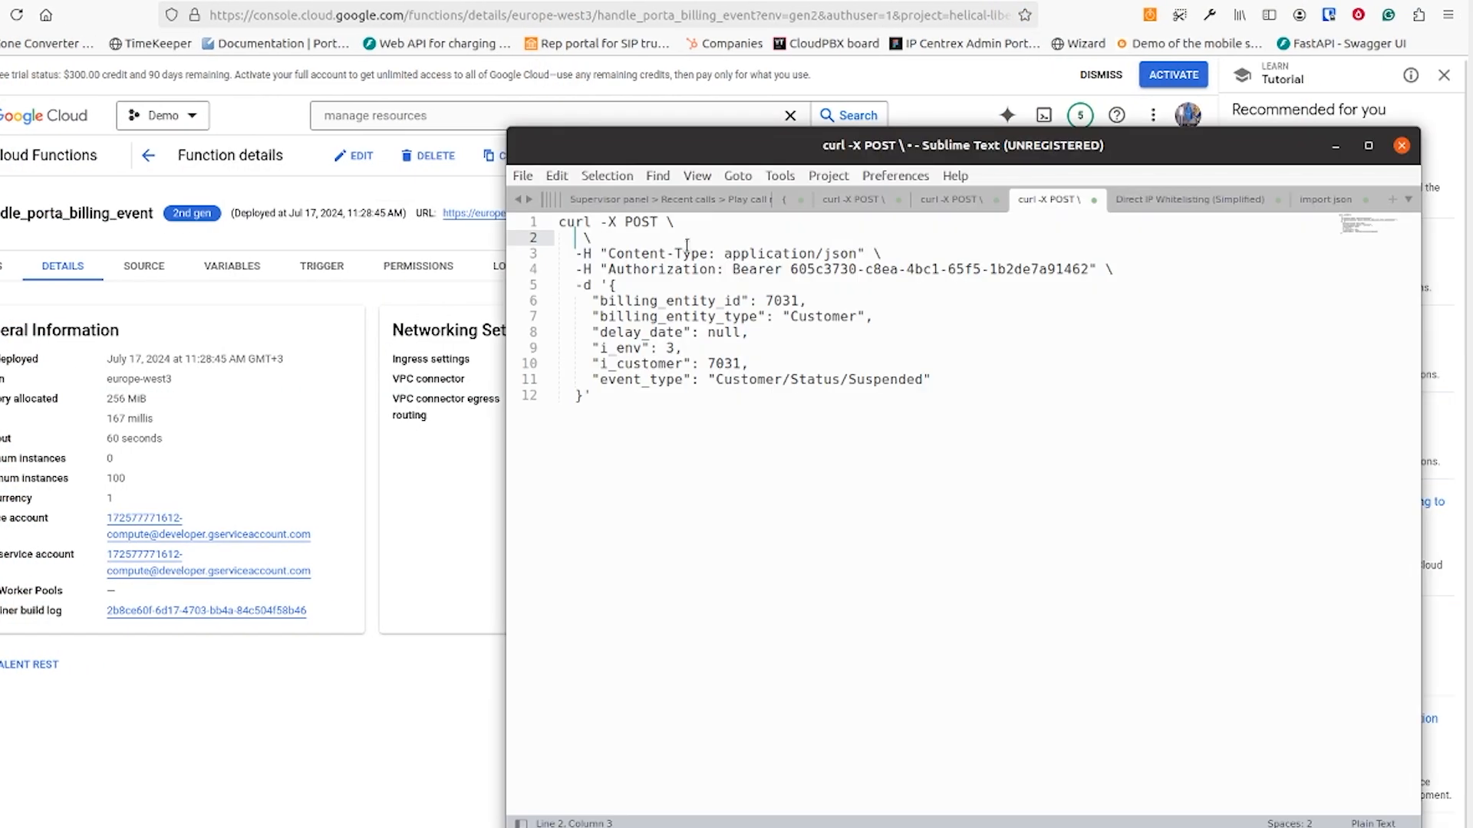
{"action": "key", "text": "ctrl+v"}
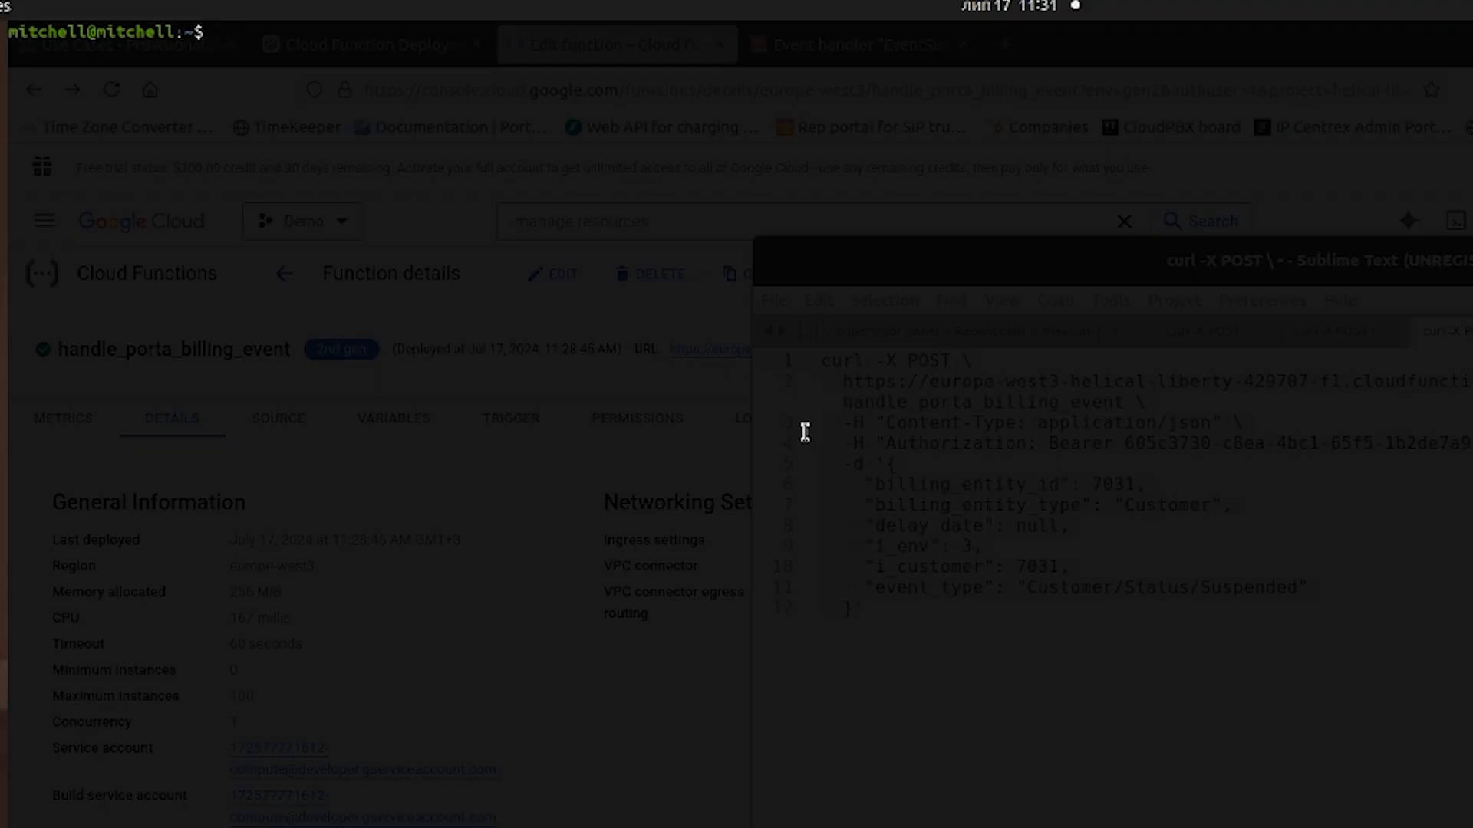
{"action": "key", "text": "ctrl+shift+v"}
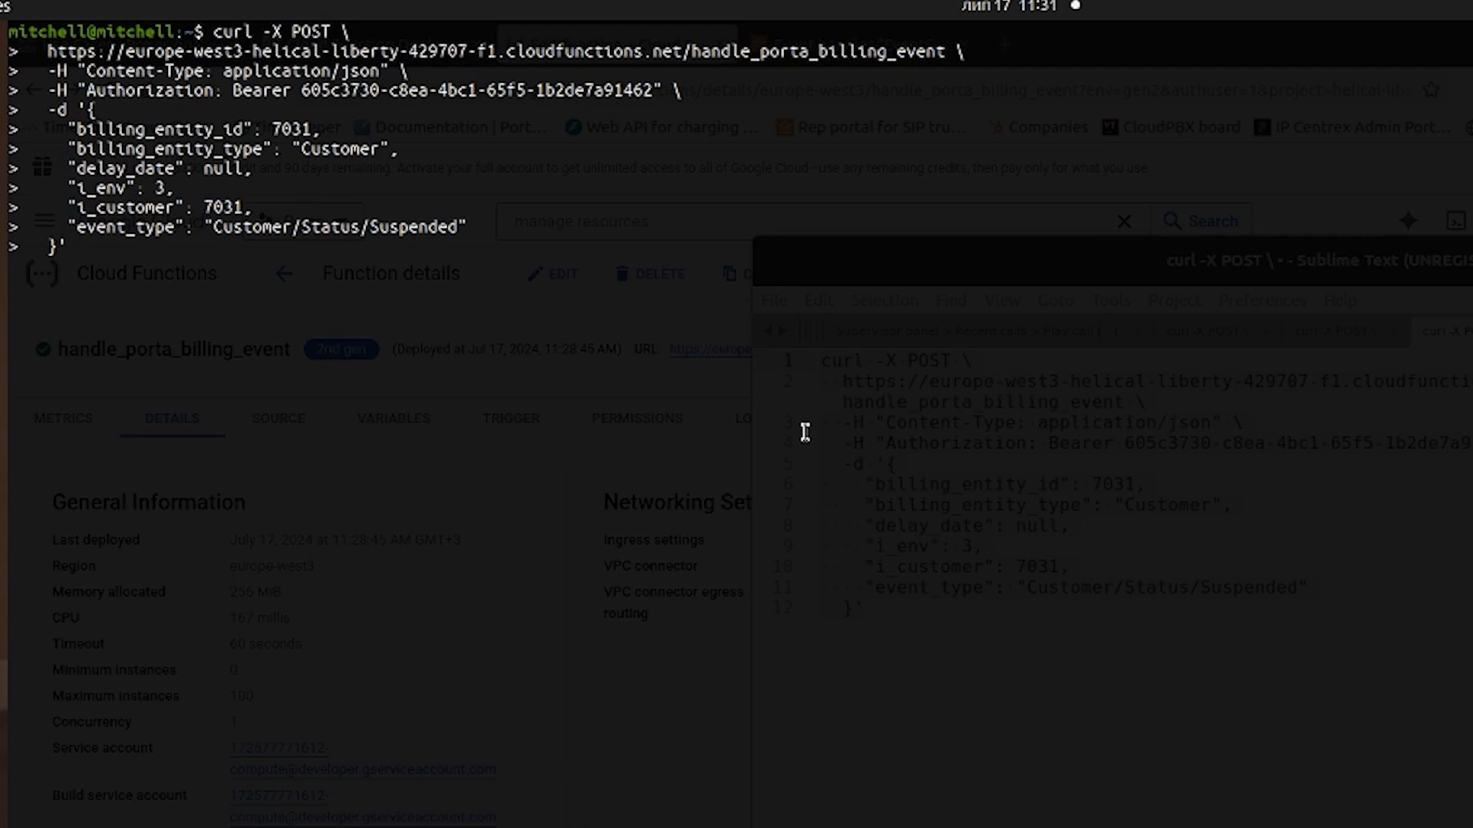
{"action": "key", "text": "Return"}
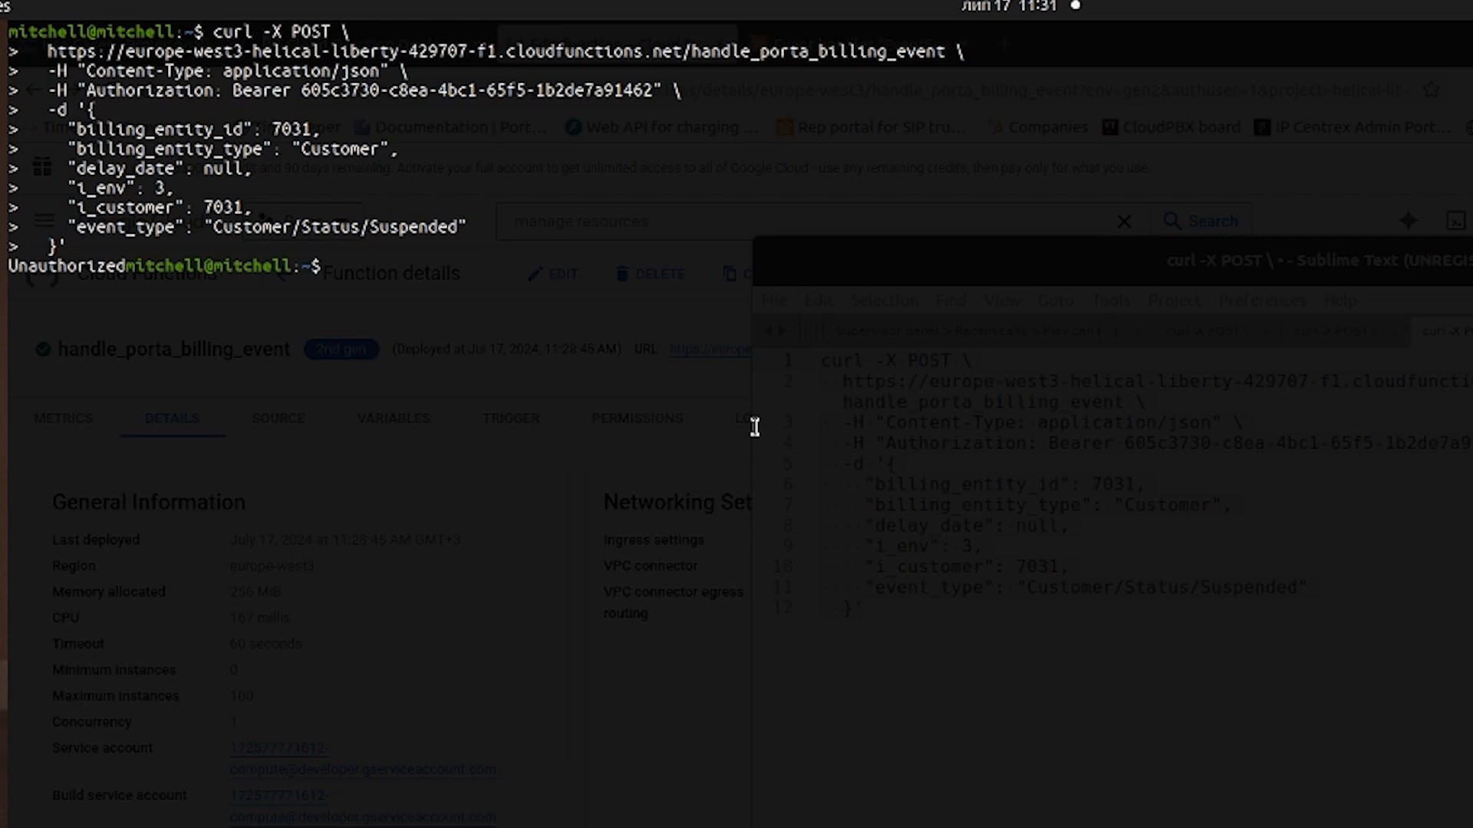
{"action": "left_click_drag", "start_coordinate": [127, 265], "coordinate": [4, 264]}
{"action": "key", "text": "F12"}
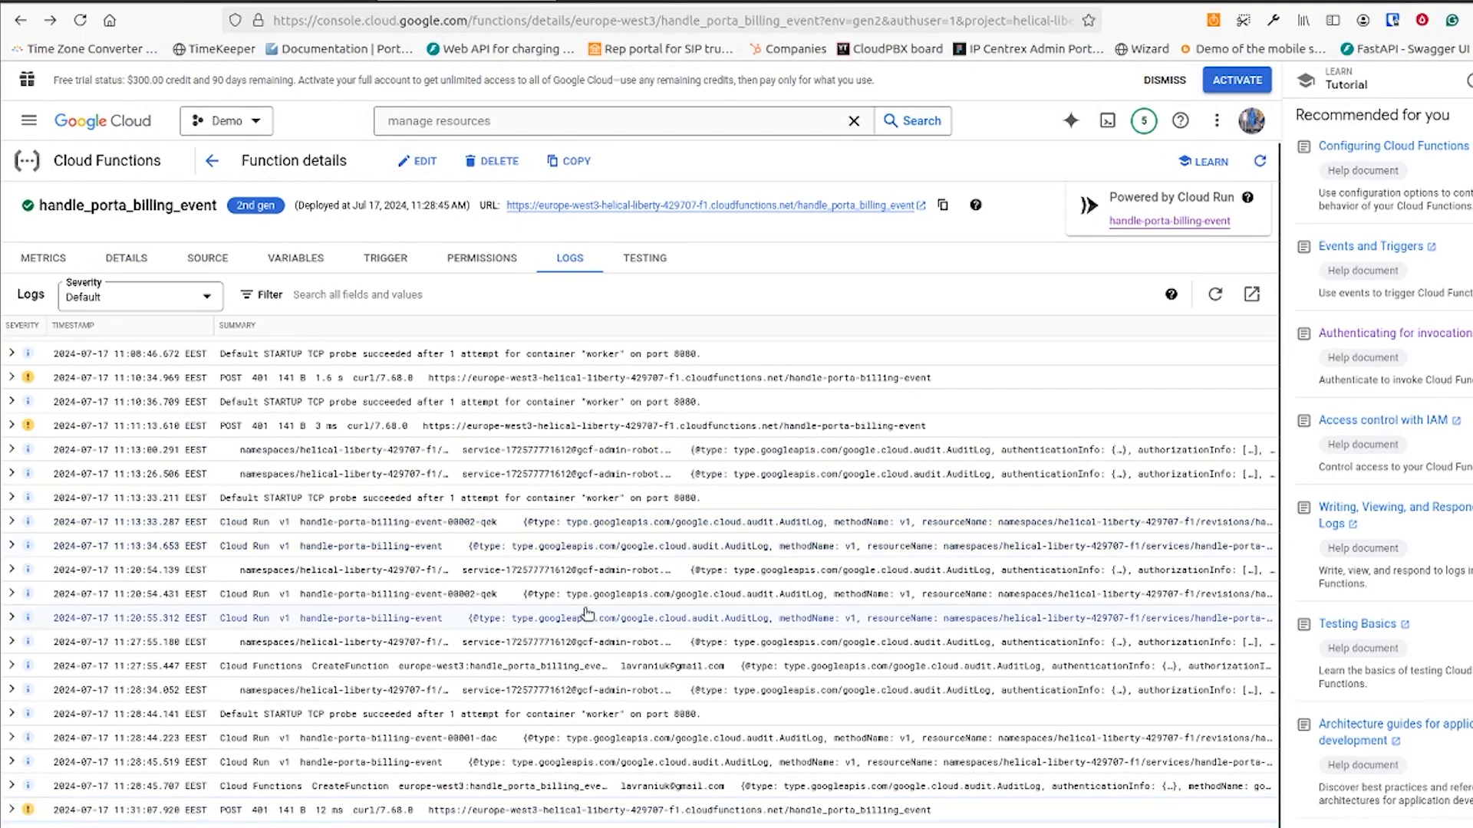
Inspect the details of the latest POST entry in the function's logs and review its runtime environment variables
{"action": "scroll", "coordinate": [589, 618], "scroll_direction": "down", "scroll_amount": 1}
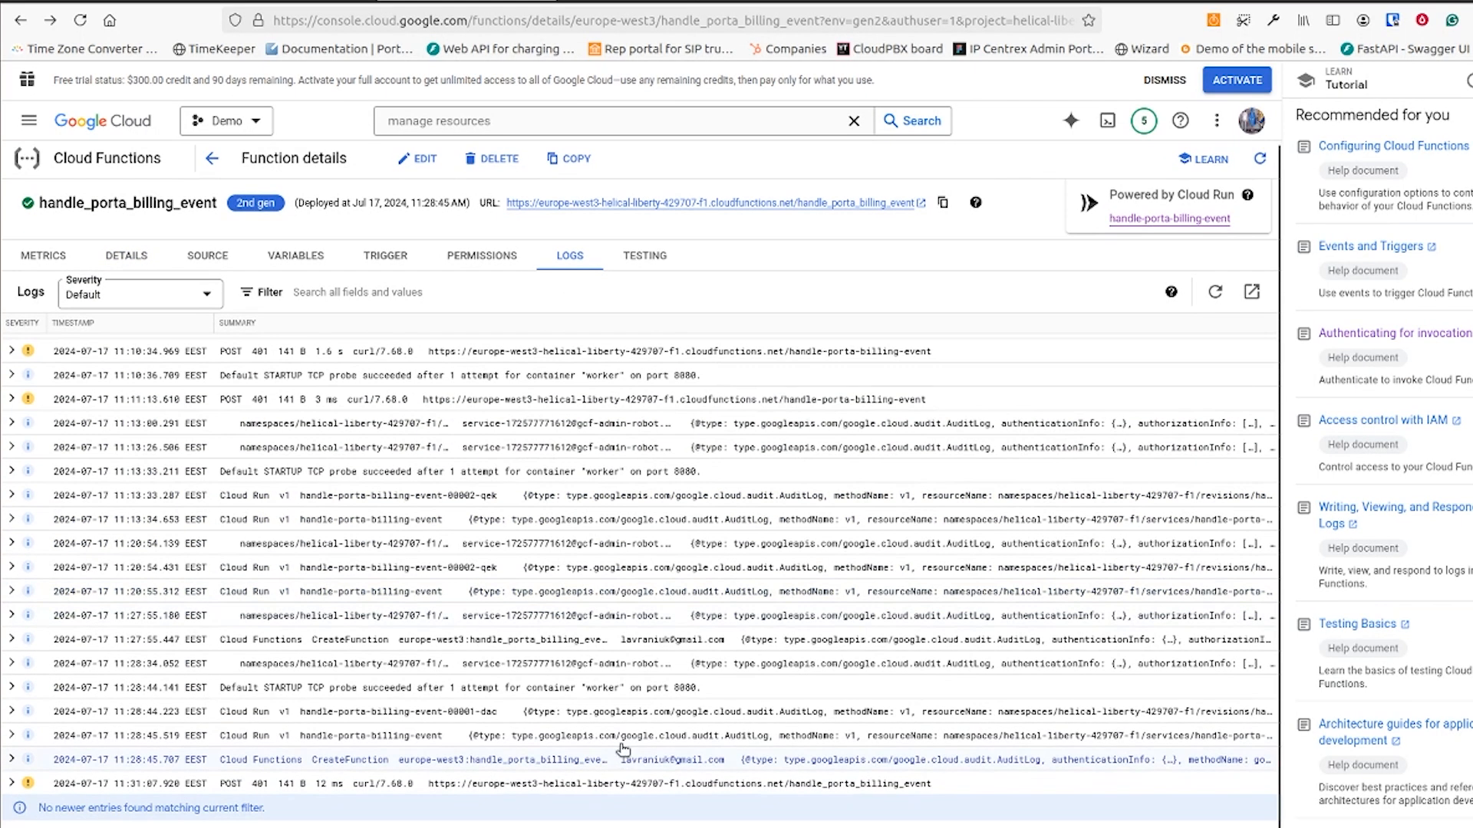
{"action": "left_click", "coordinate": [13, 783]}
{"action": "scroll", "coordinate": [309, 664], "scroll_direction": "down", "scroll_amount": 3}
{"action": "left_click", "coordinate": [303, 517]}
{"action": "left_click", "coordinate": [299, 254]}
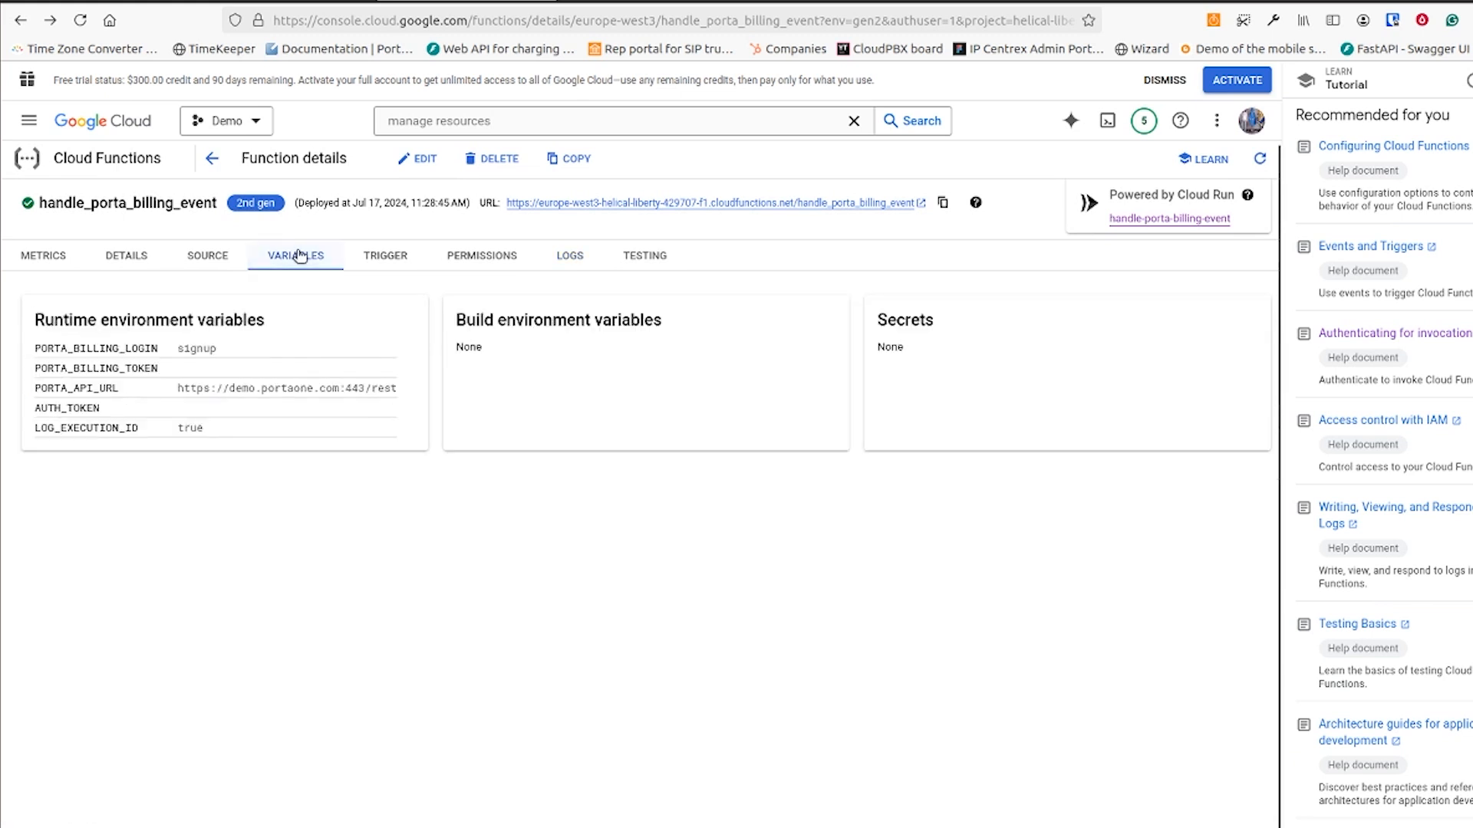
Edit the function to fill in the PORTA_BILLING_TOKEN and AUTH_TOKEN values with the tokens, redeploy it, and check its variables
{"action": "left_click", "coordinate": [422, 158]}
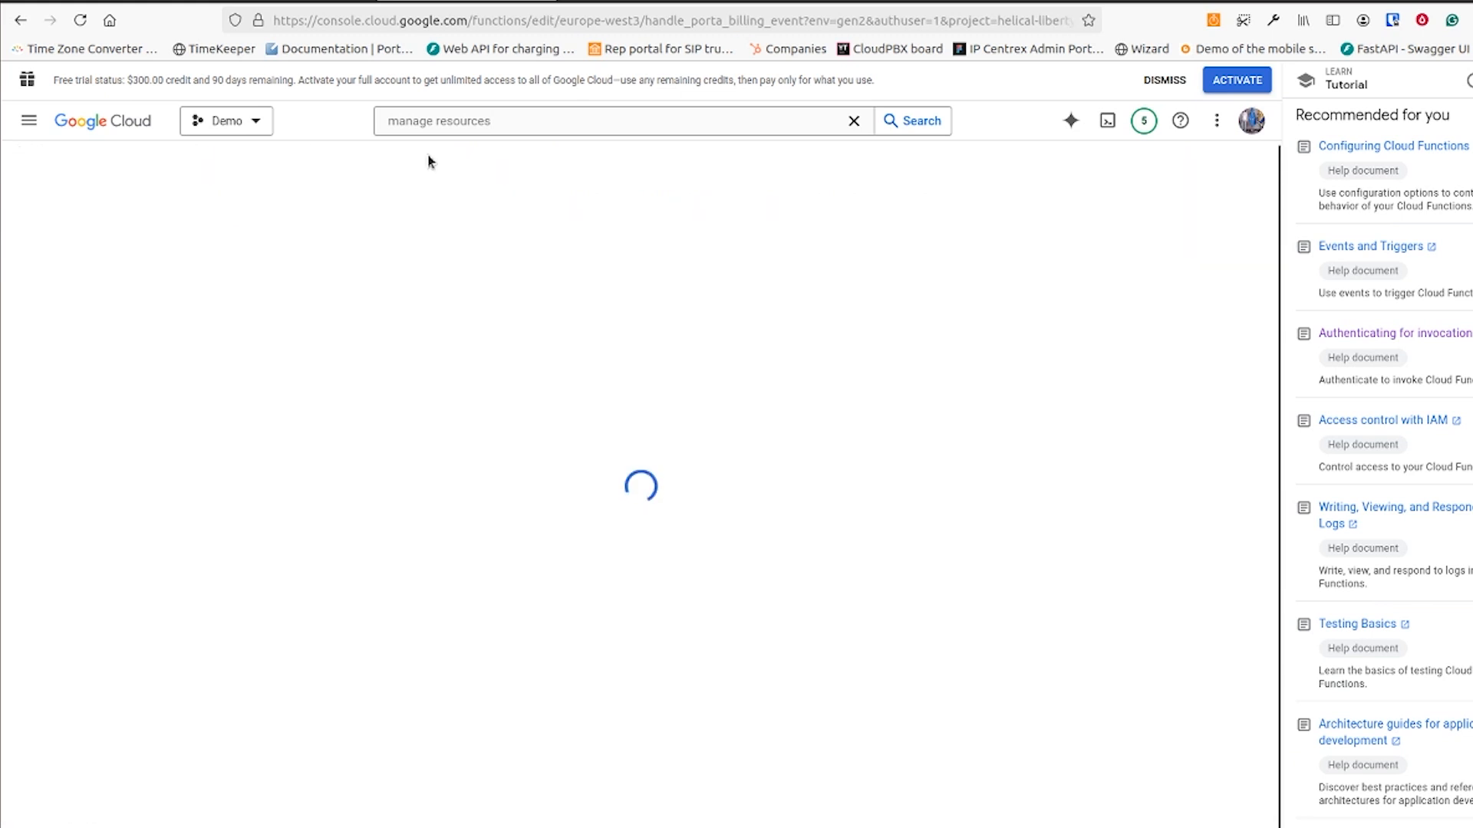
{"action": "scroll", "coordinate": [427, 509], "scroll_direction": "down", "scroll_amount": 6}
{"action": "left_click", "coordinate": [307, 591]}
{"action": "key", "text": "ctrl+v"}
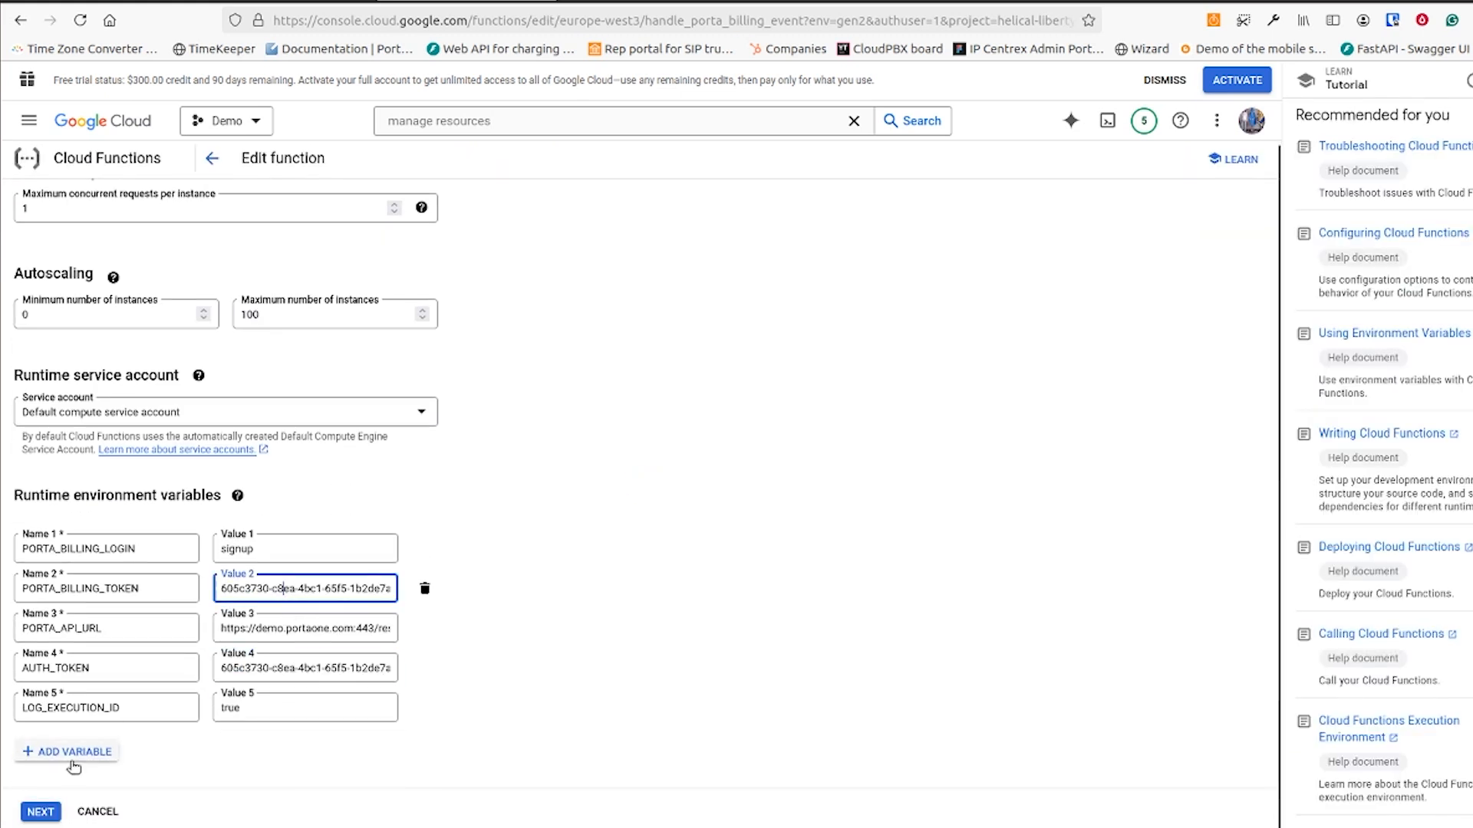
{"action": "left_click", "coordinate": [41, 813]}
{"action": "left_click", "coordinate": [121, 813]}
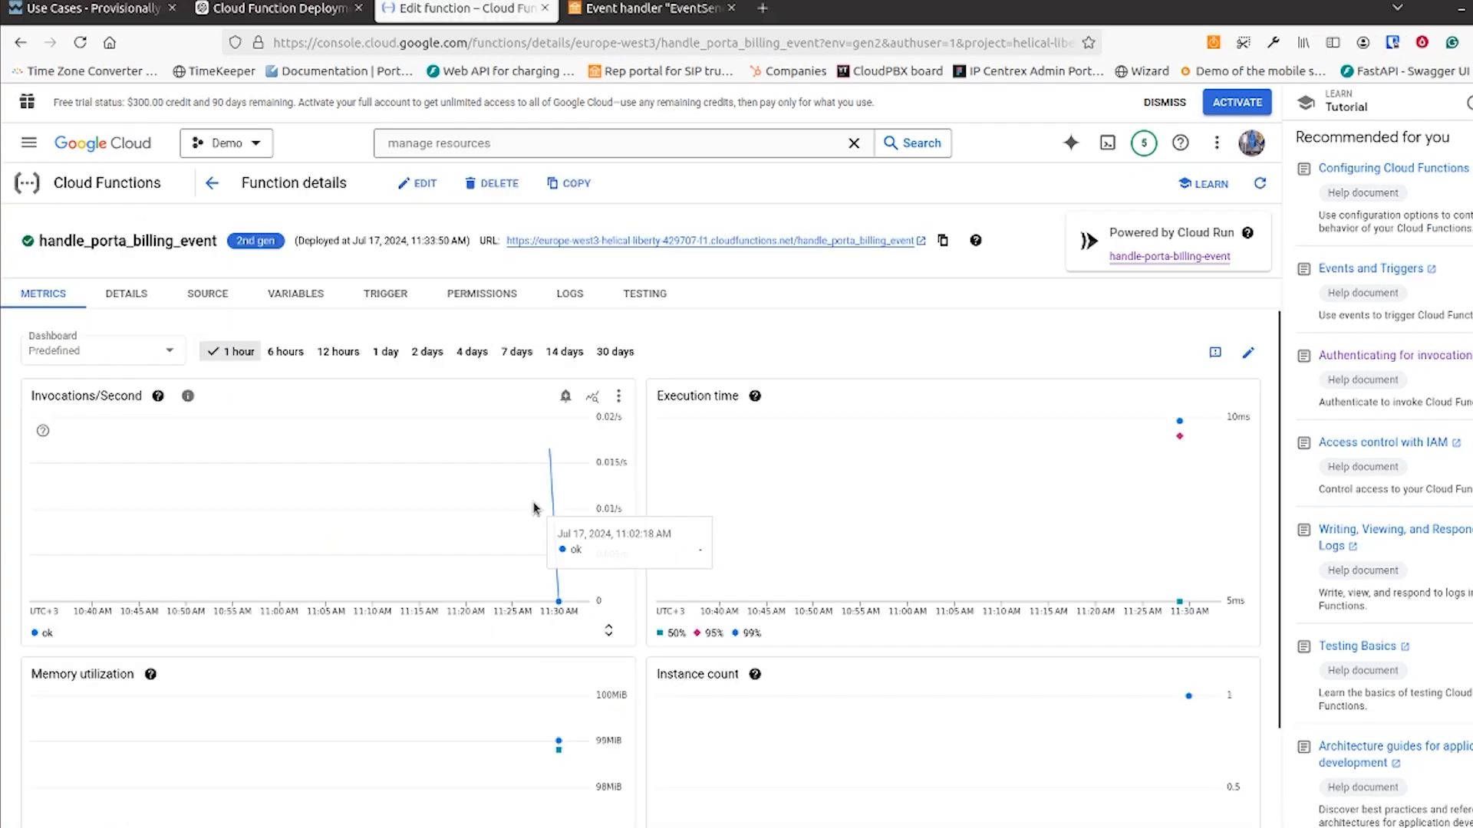
{"action": "left_click", "coordinate": [296, 293]}
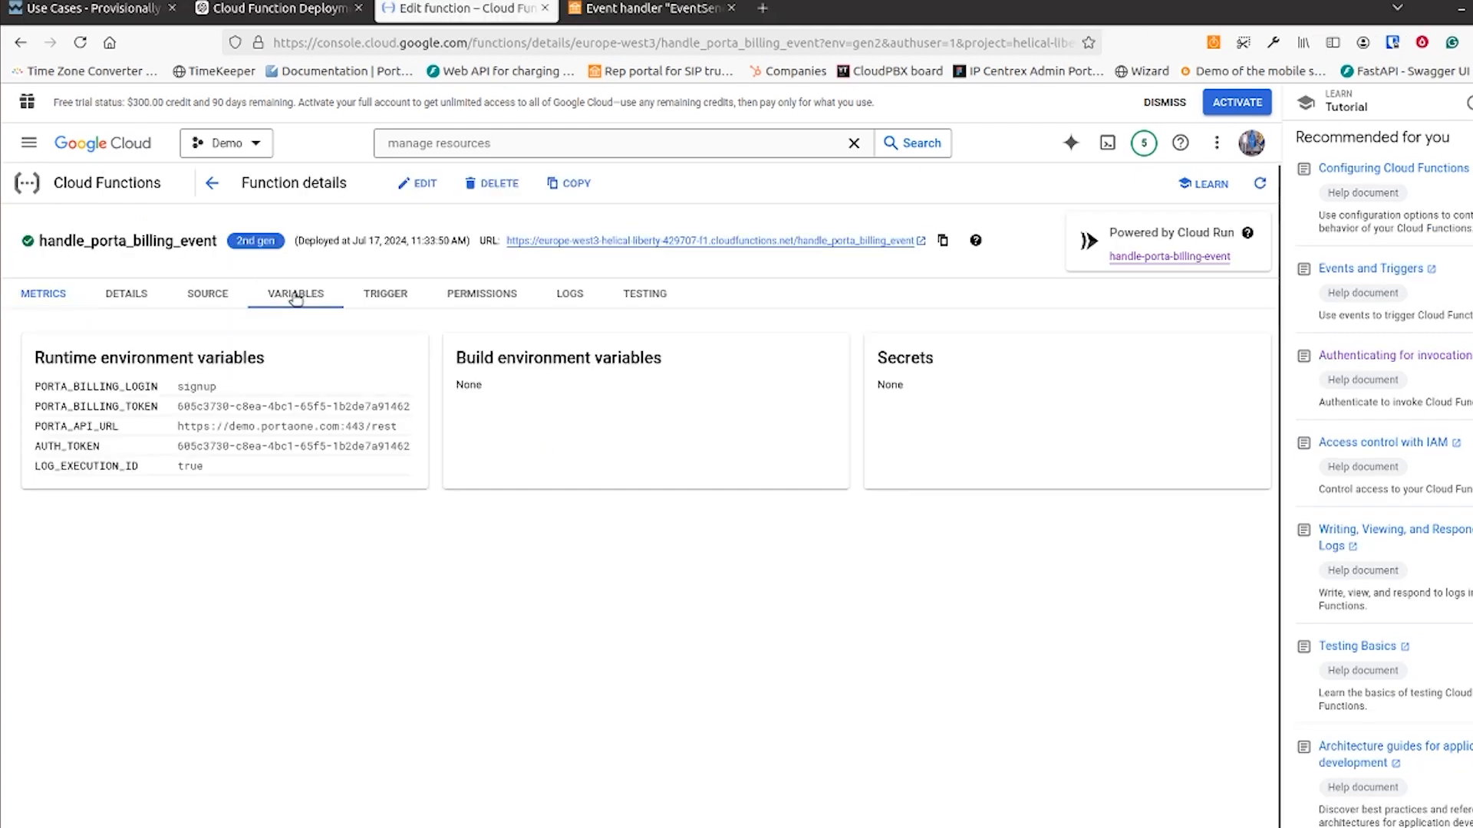
Resend the same curl request from the terminal and expand the newest entry in the function's logs
{"action": "left_click", "coordinate": [570, 293]}
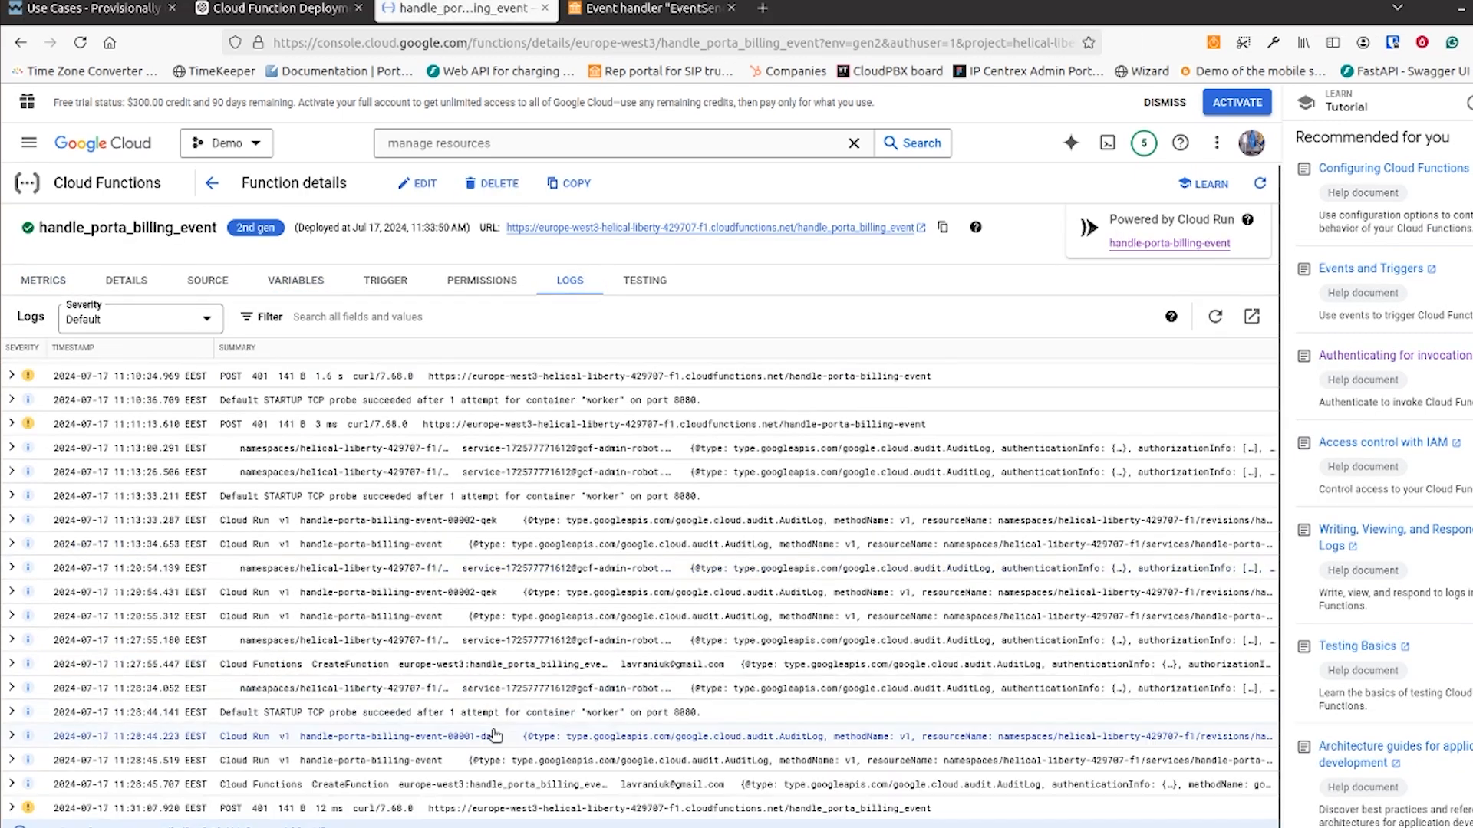
{"action": "key", "text": "alt+Tab"}
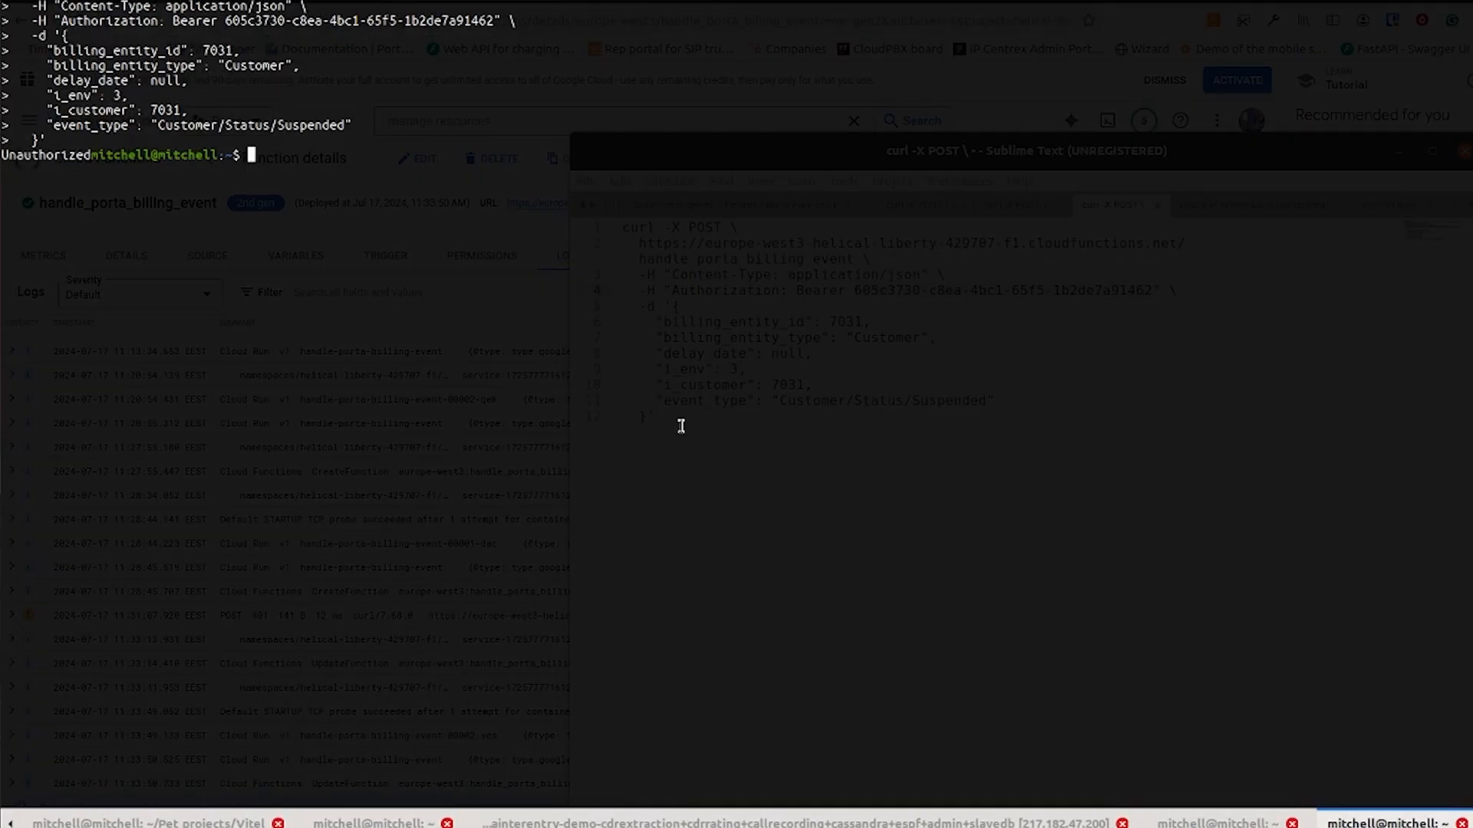
{"action": "key", "text": "Up"}
{"action": "key", "text": "Return"}
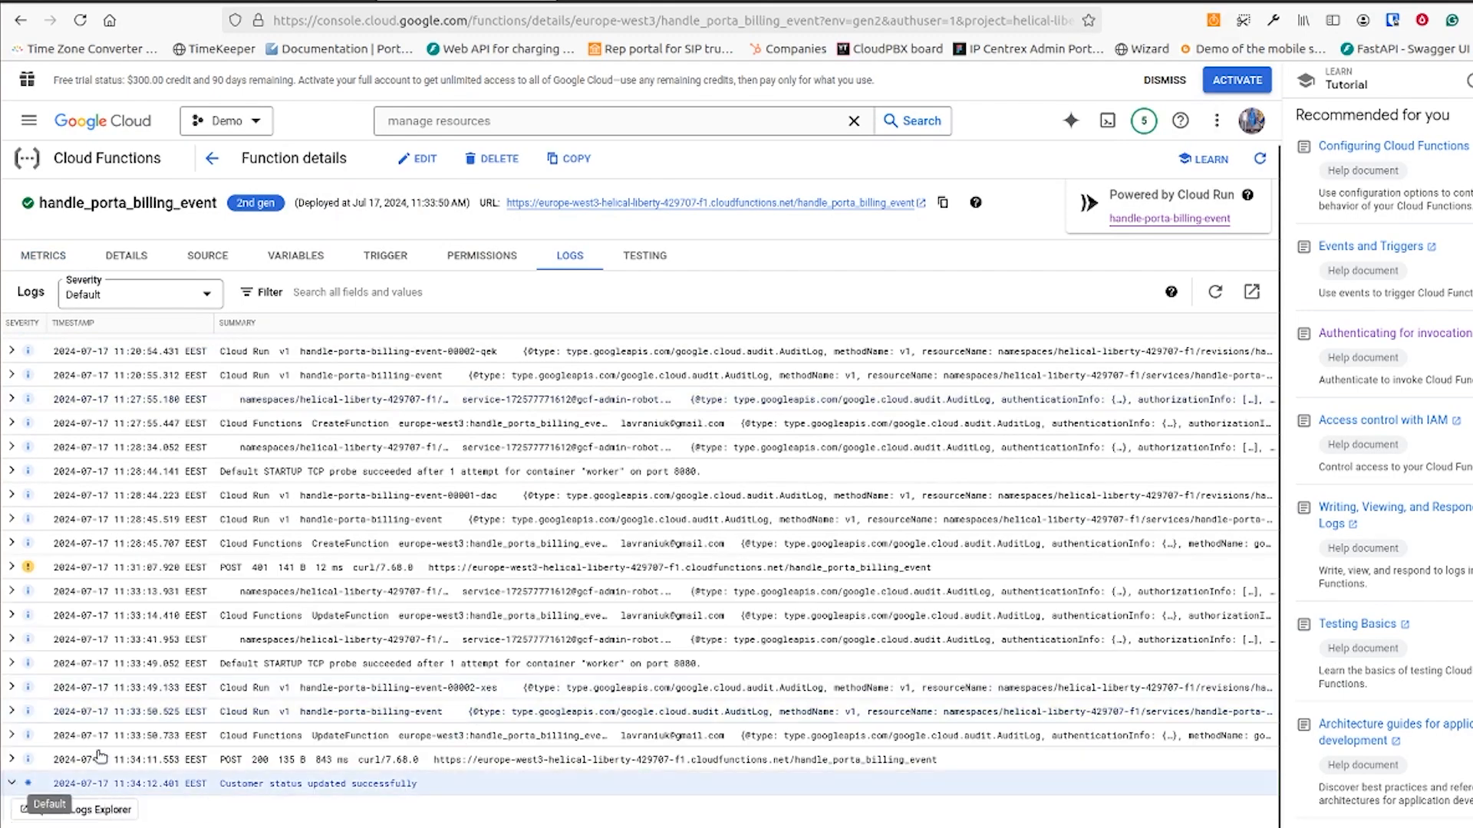
{"action": "left_click", "coordinate": [12, 783]}
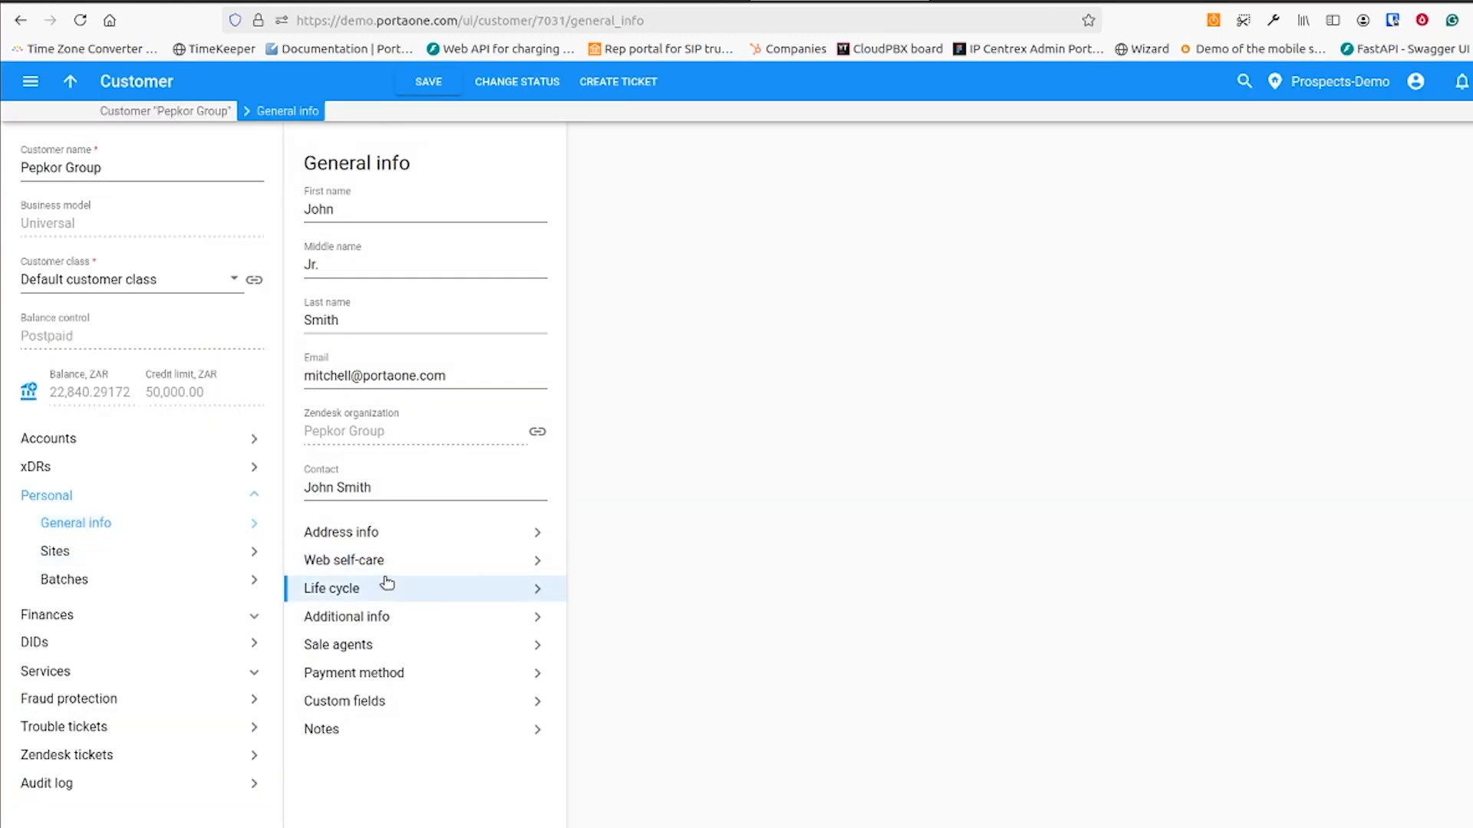
Examine the test customer's scheduled status changes in the PortaBilling life cycle and open the customer status change settings
{"action": "left_click", "coordinate": [390, 587]}
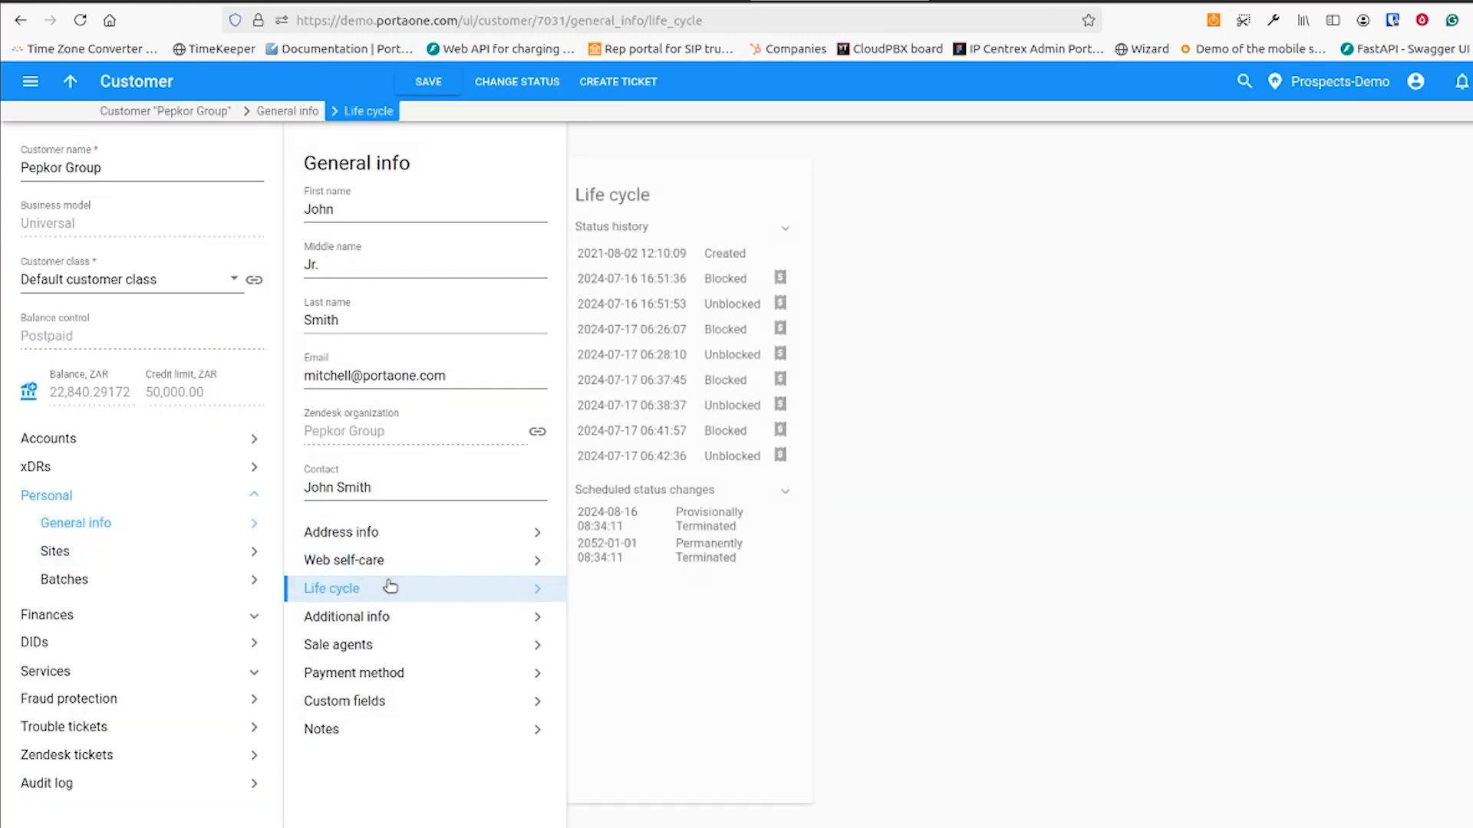
{"action": "left_click", "coordinate": [820, 231]}
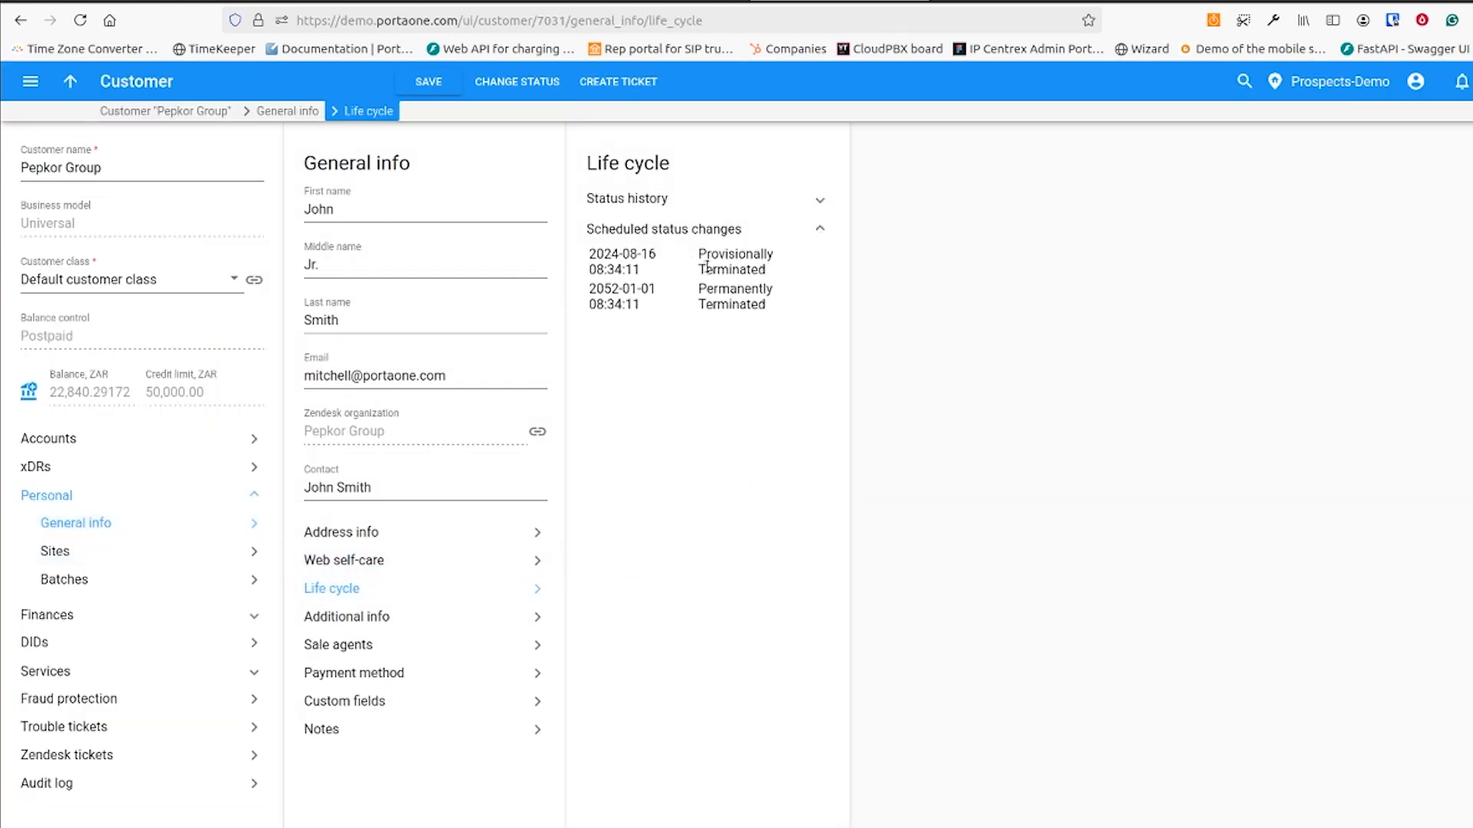
{"action": "left_click", "coordinate": [519, 84]}
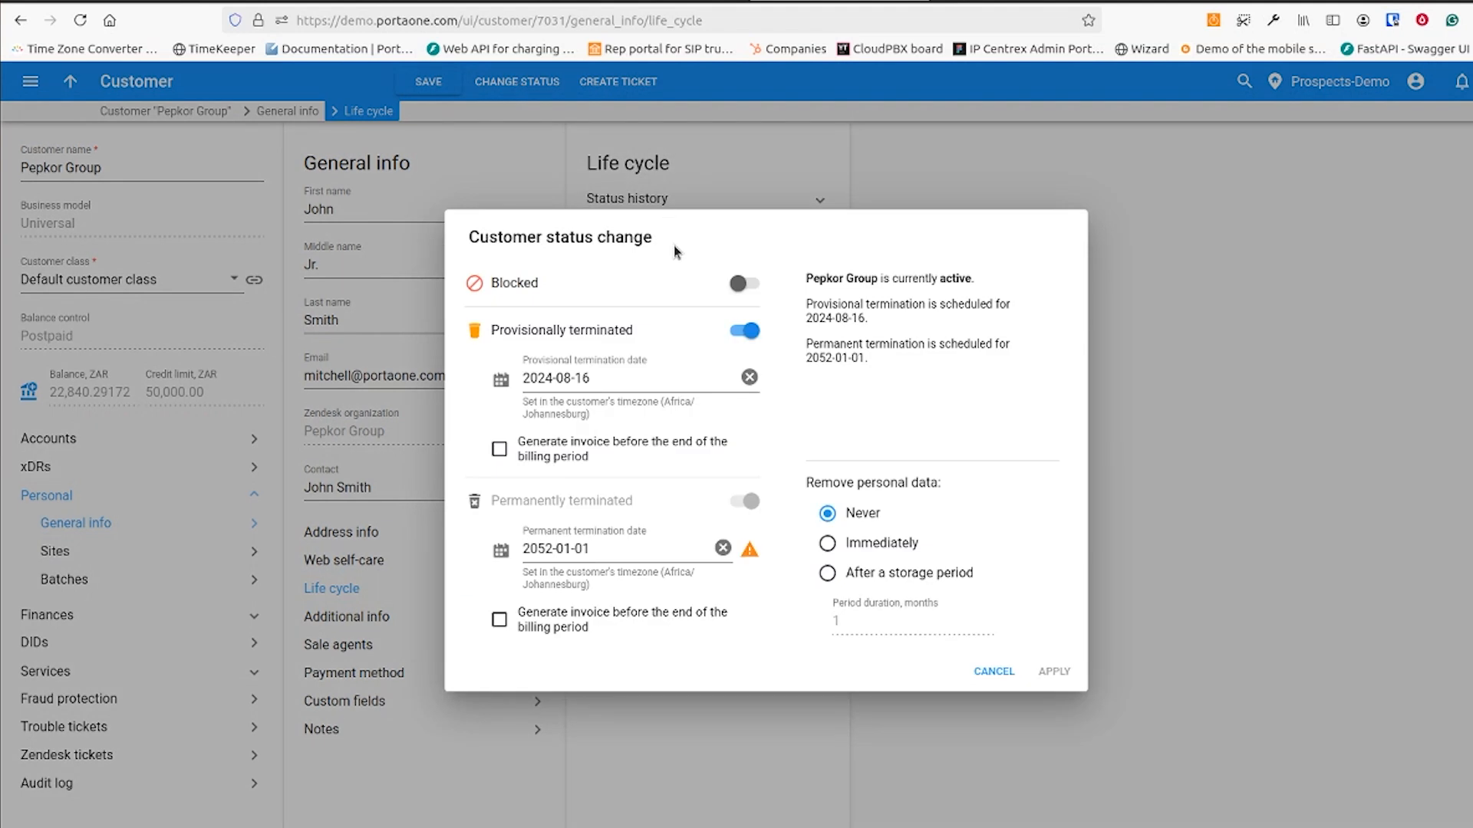
Check the provisional and permanent termination dates in the customer status change settings
{"action": "left_click", "coordinate": [652, 378]}
{"action": "left_click", "coordinate": [625, 550]}
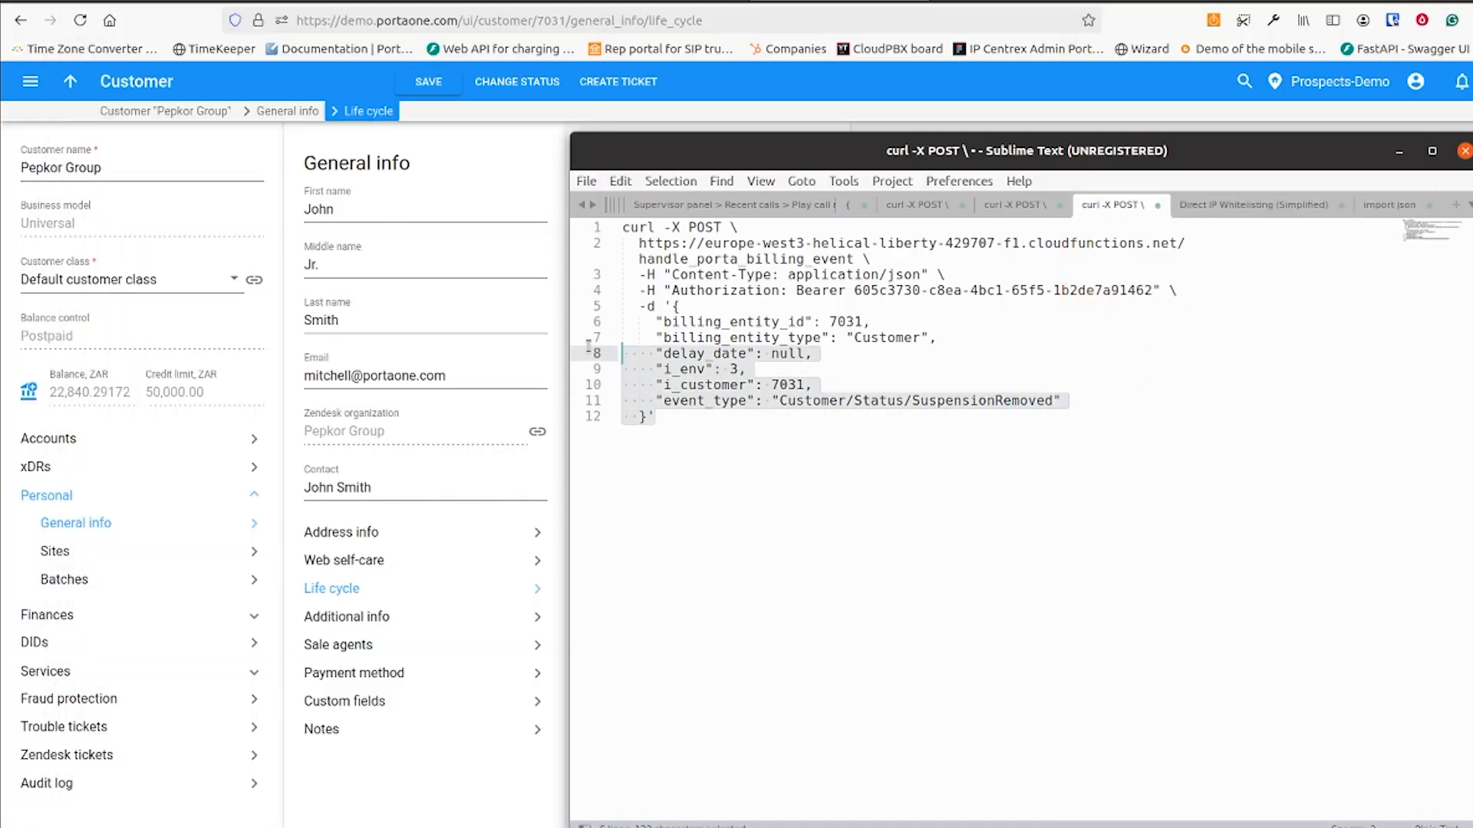
Send the curl request with the authorization token and event type Customer/Status/SuspensionRemoved from the terminal, and reopen the customer's status change settings in PortaBilling
{"action": "left_click_drag", "start_coordinate": [583, 368], "coordinate": [579, 228]}
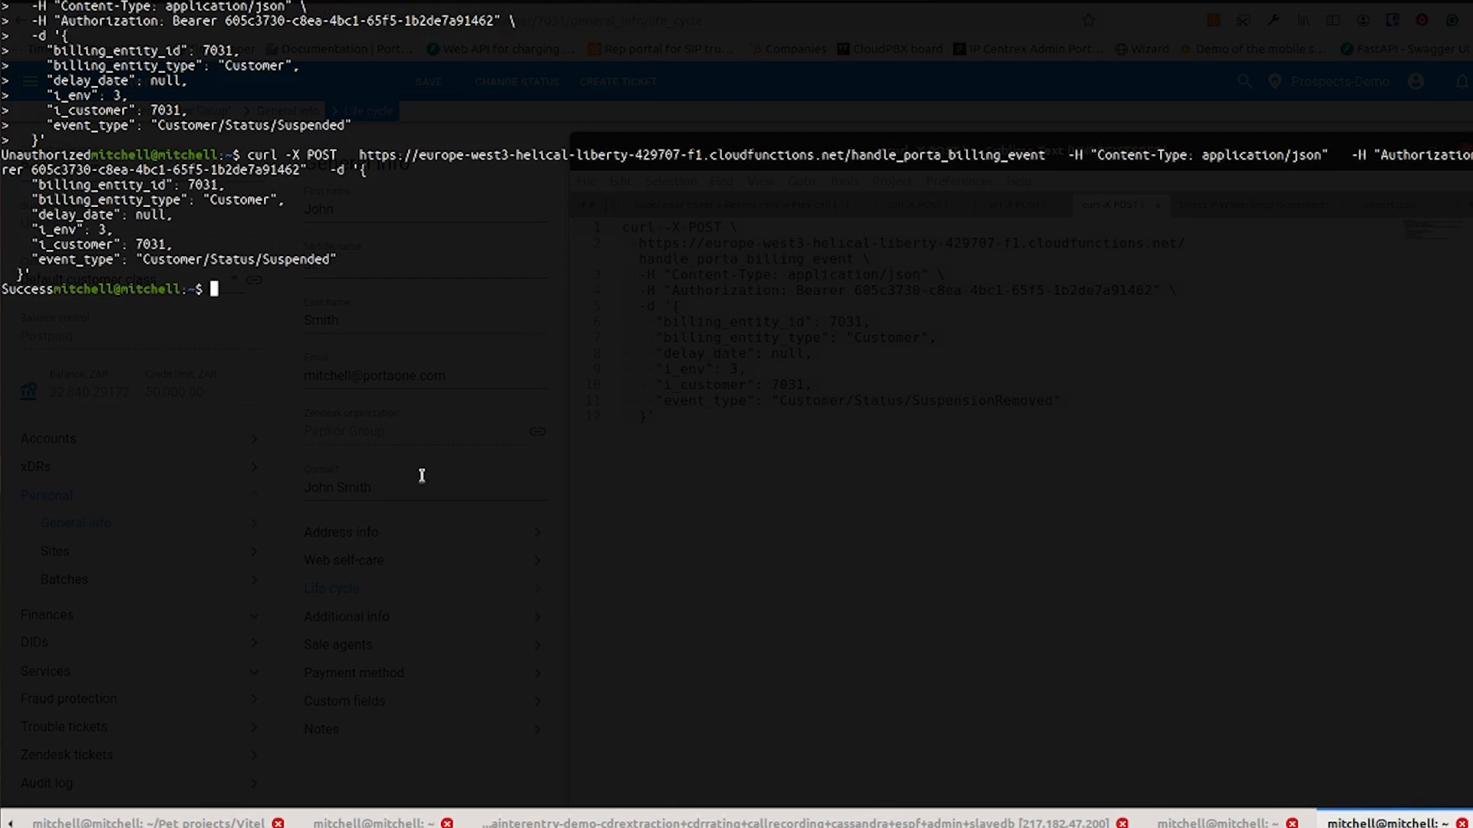
{"action": "key", "text": "ctrl+shift+v"}
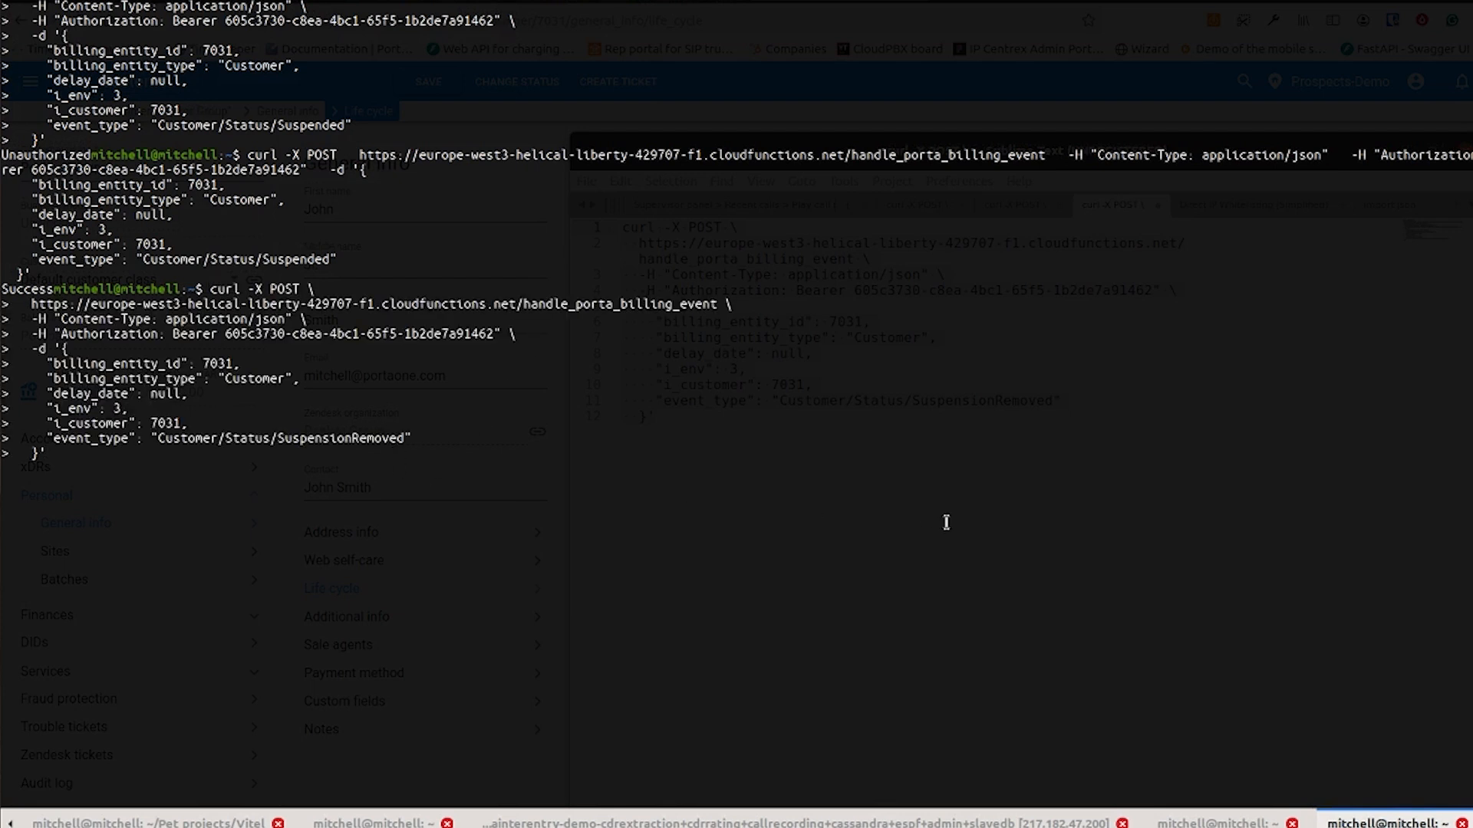
{"action": "key", "text": "Return"}
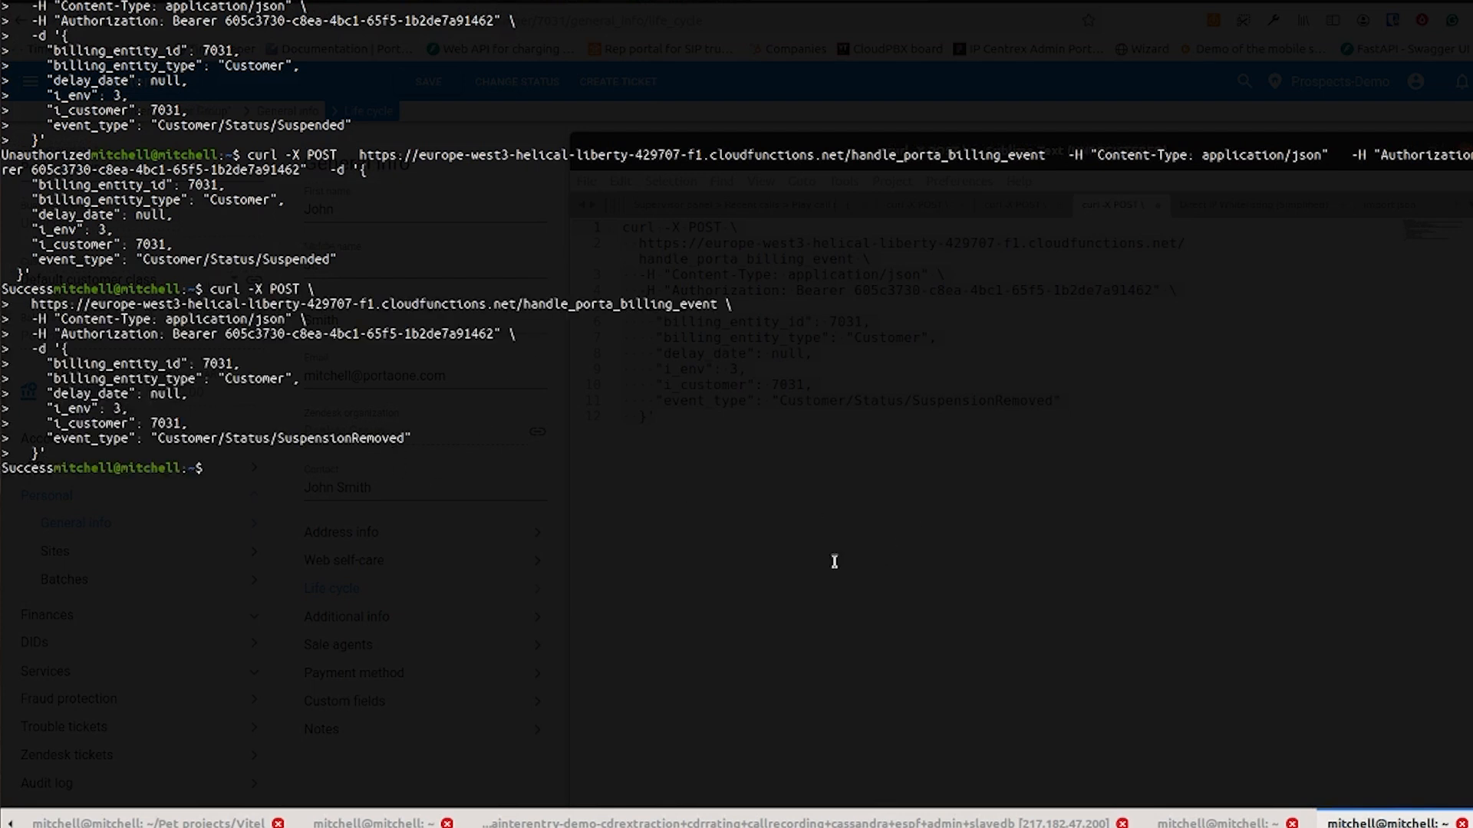
{"action": "key", "text": "F12"}
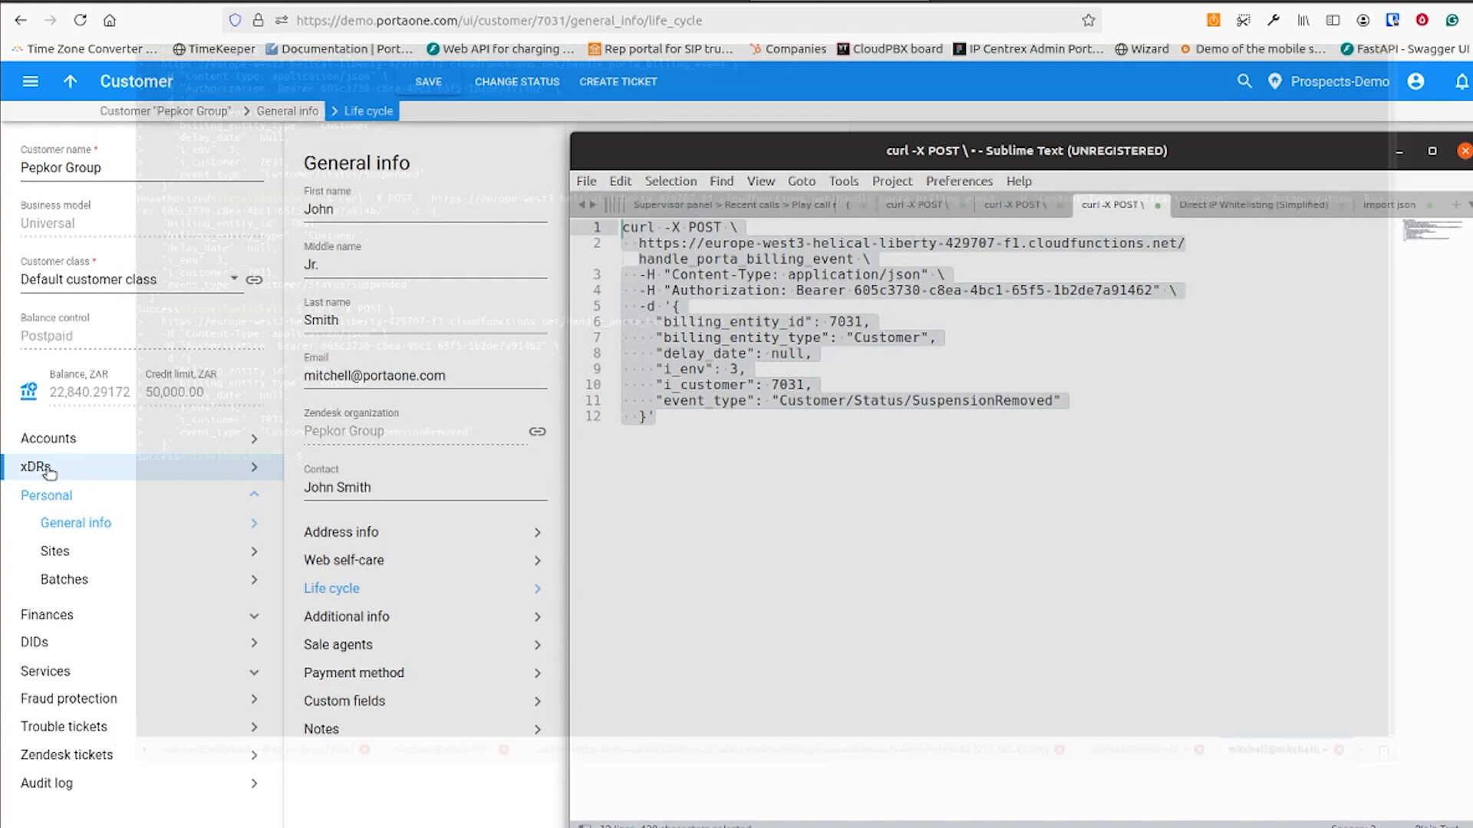
{"action": "left_click", "coordinate": [790, 100]}
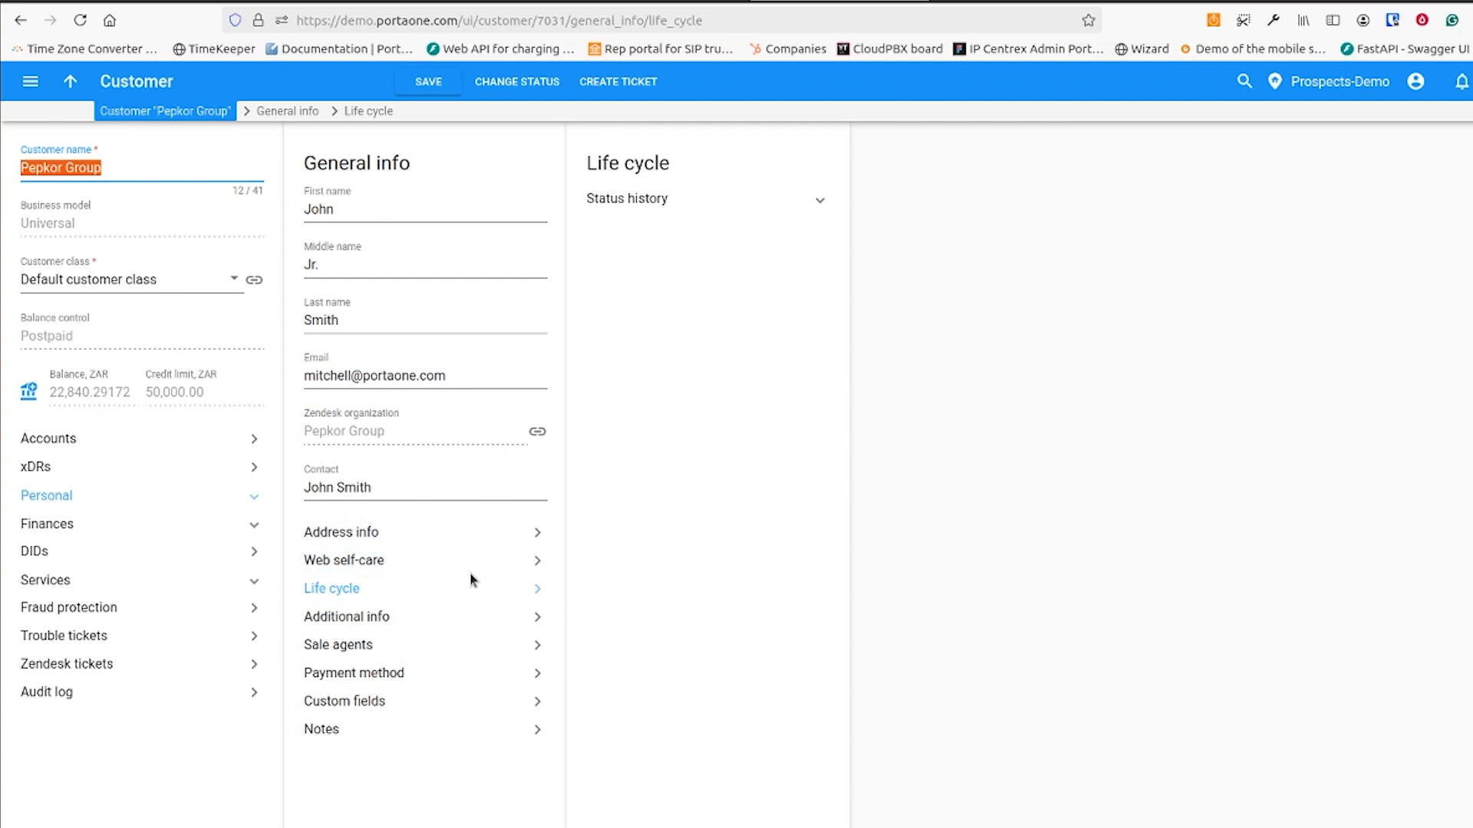
{"action": "left_click", "coordinate": [487, 93]}
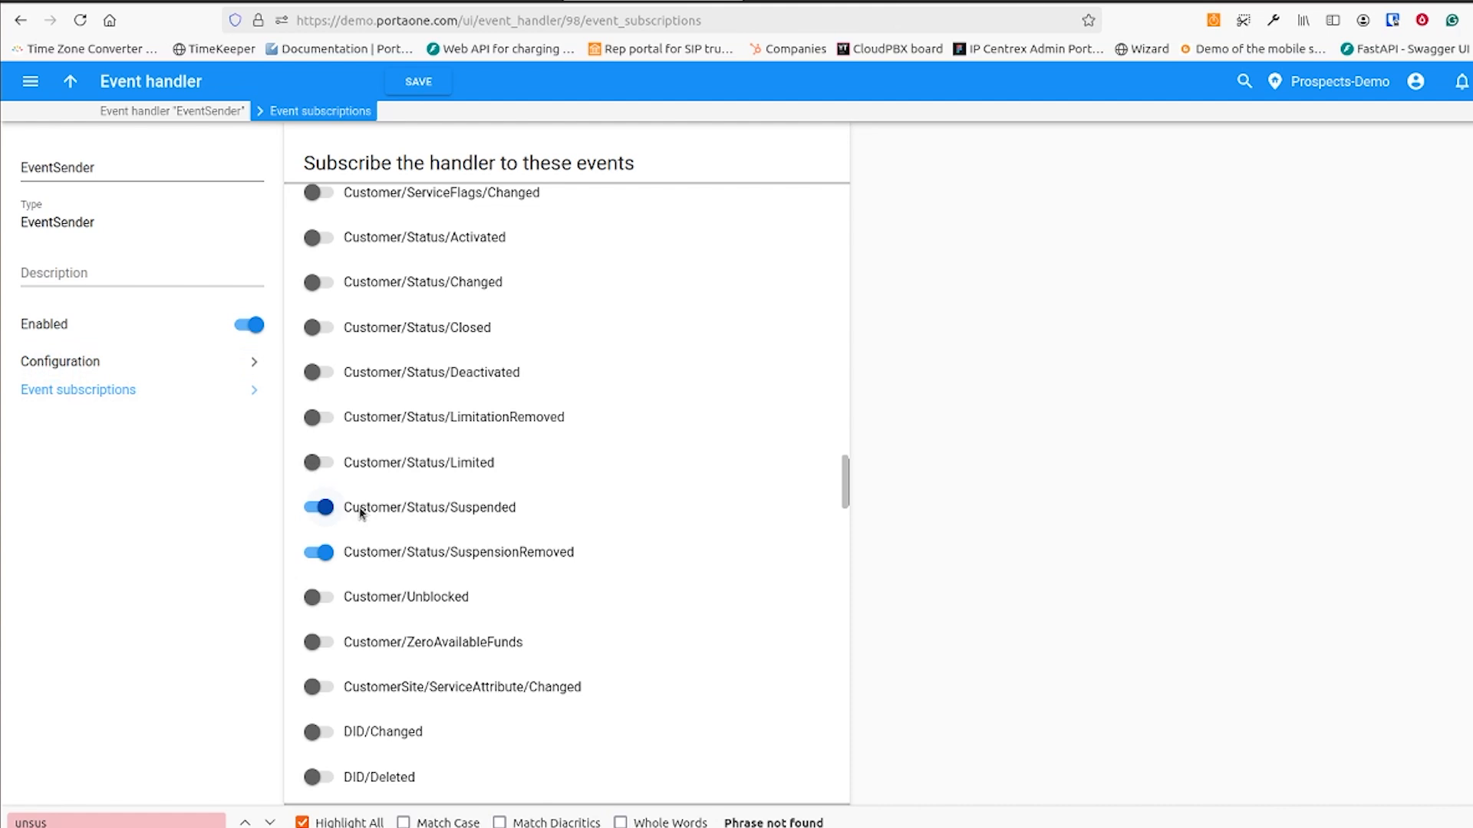
Review the authorization header, authentication method and custom credentials in the EventSender handler's configuration
{"action": "left_click", "coordinate": [207, 362]}
{"action": "left_click", "coordinate": [444, 368]}
{"action": "double_click", "coordinate": [444, 368]}
{"action": "double_click", "coordinate": [401, 421]}
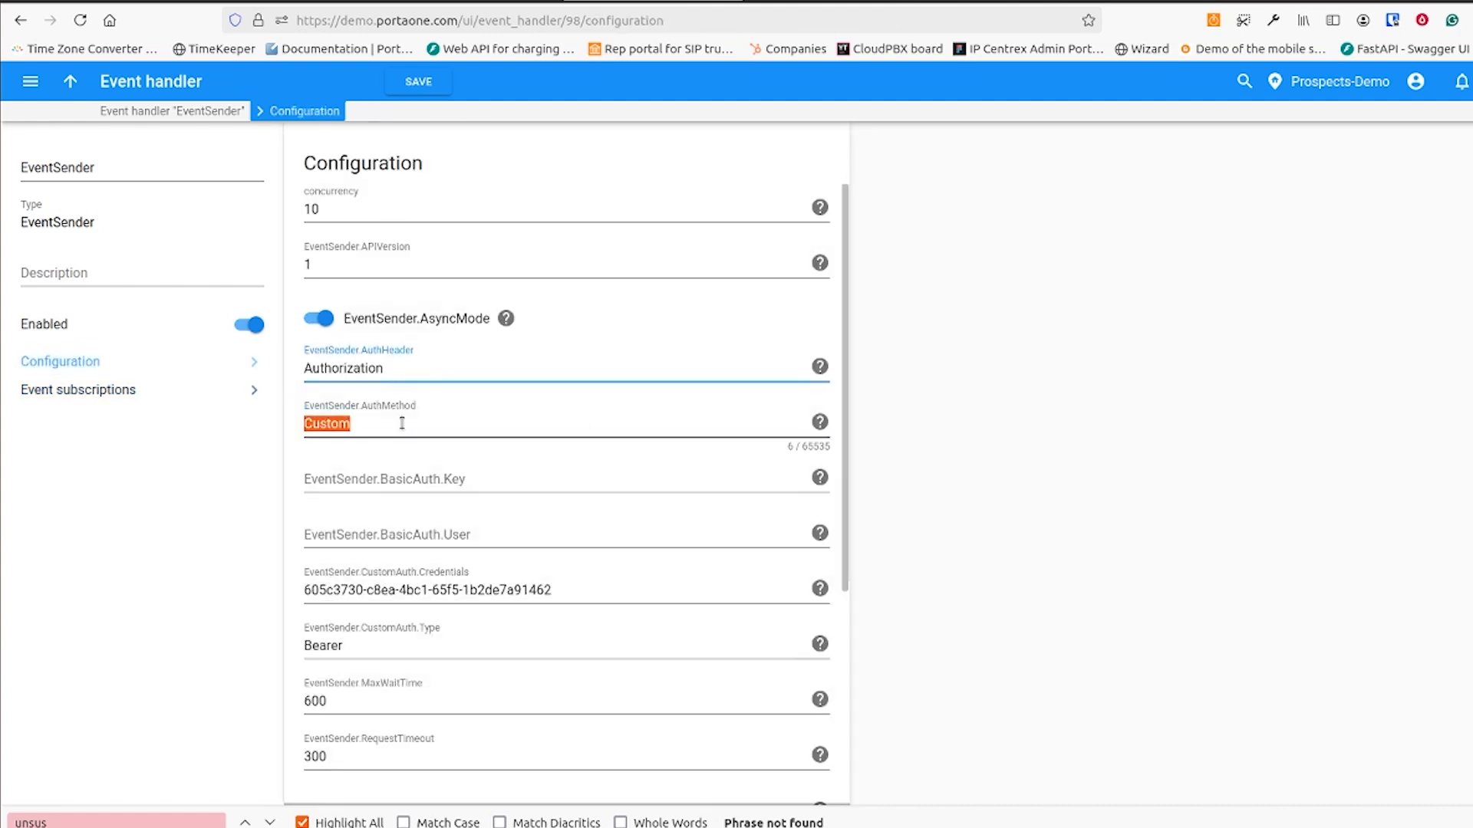
{"action": "triple_click", "coordinate": [572, 596]}
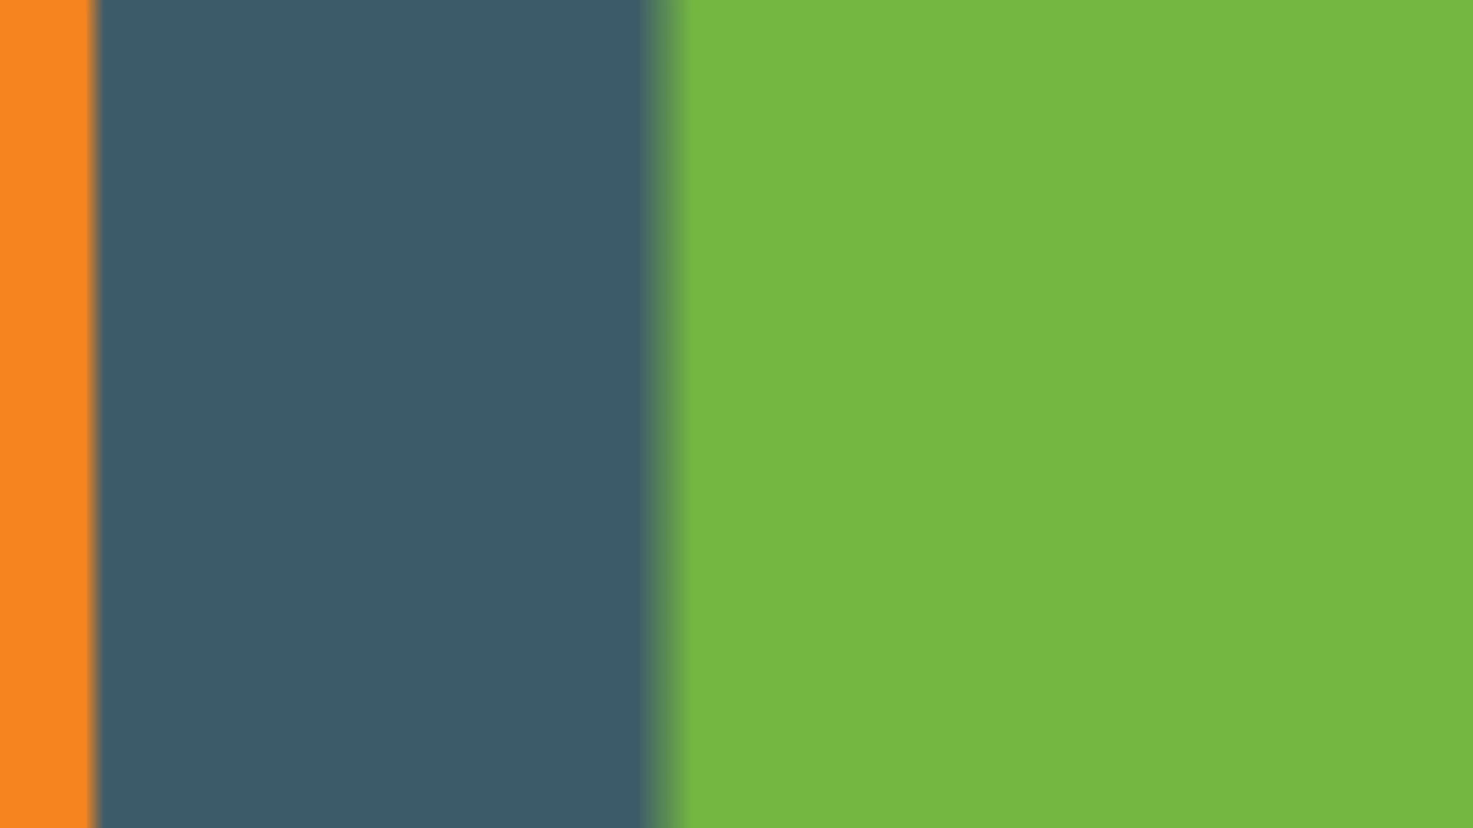